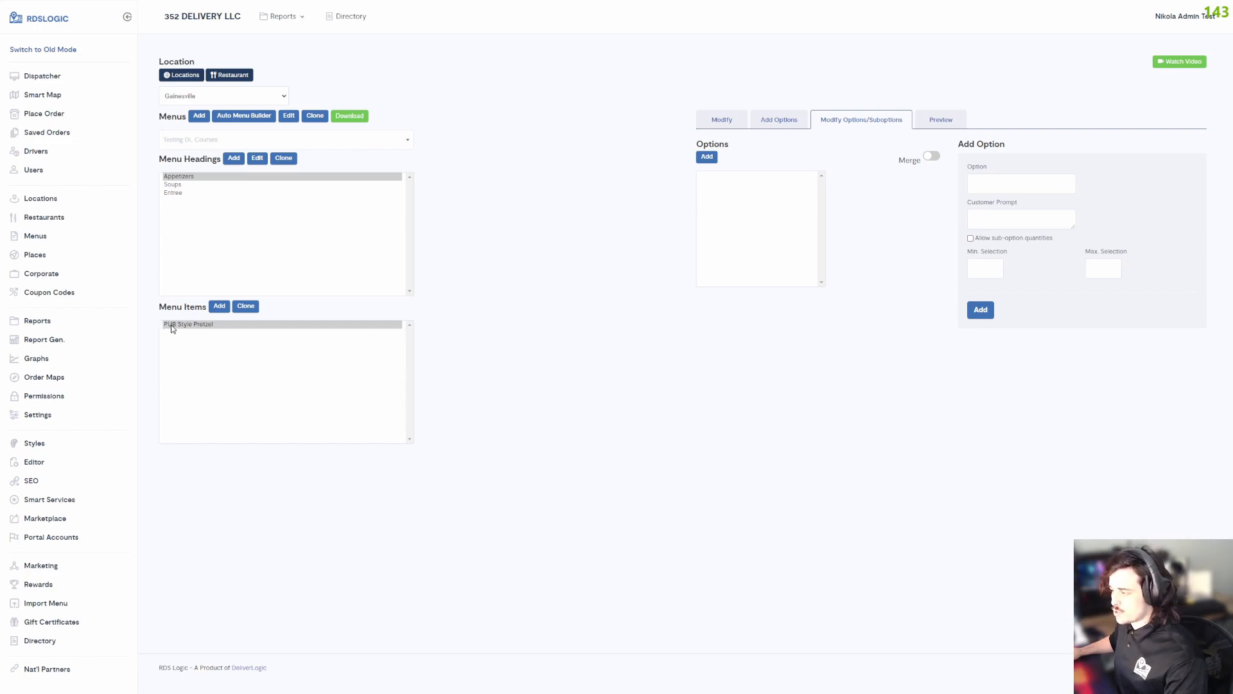
Reselect the PUB Style Pretzel item under Appetizers and review its available options and its options and sub-options settings.
{"action": "left_click", "coordinate": [977, 184]}
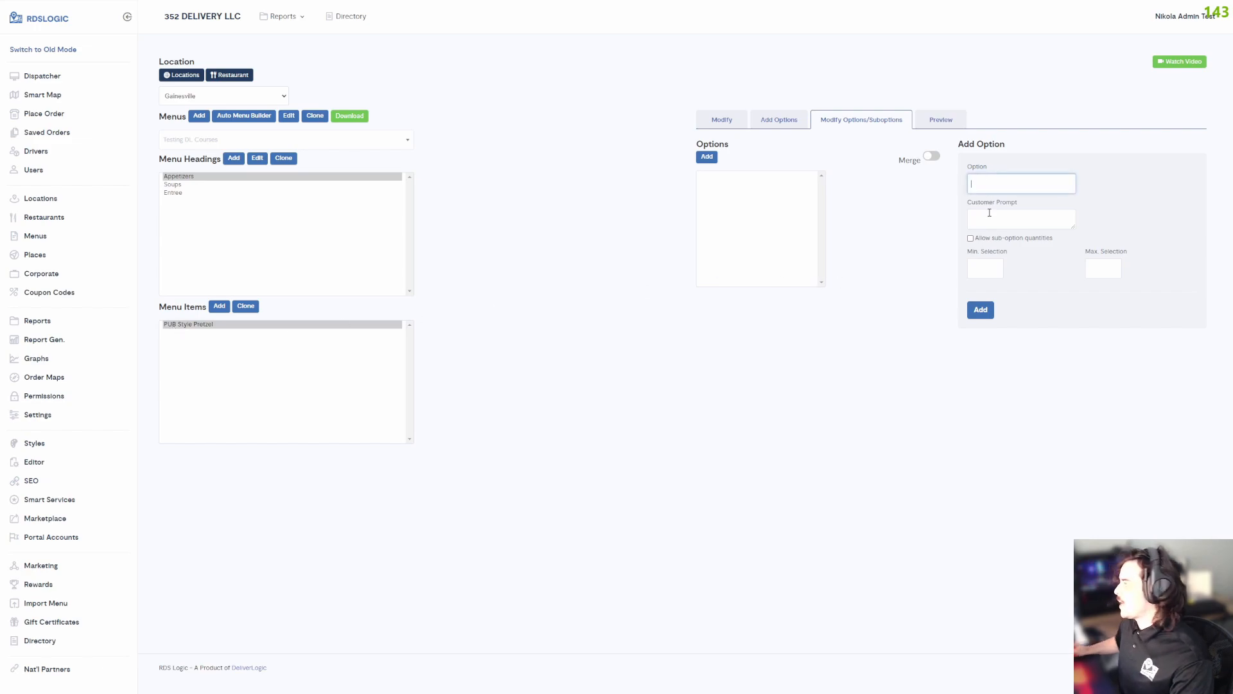
{"action": "left_click", "coordinate": [264, 324]}
{"action": "left_click", "coordinate": [188, 178]}
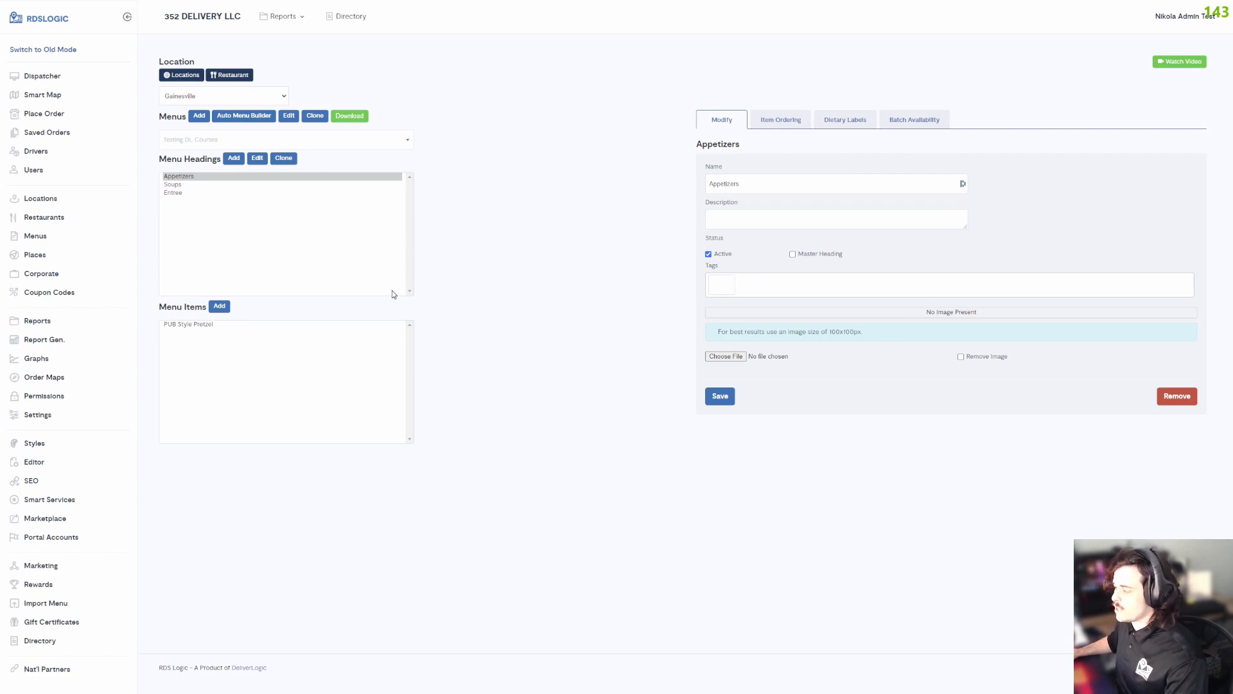
{"action": "left_click", "coordinate": [214, 325]}
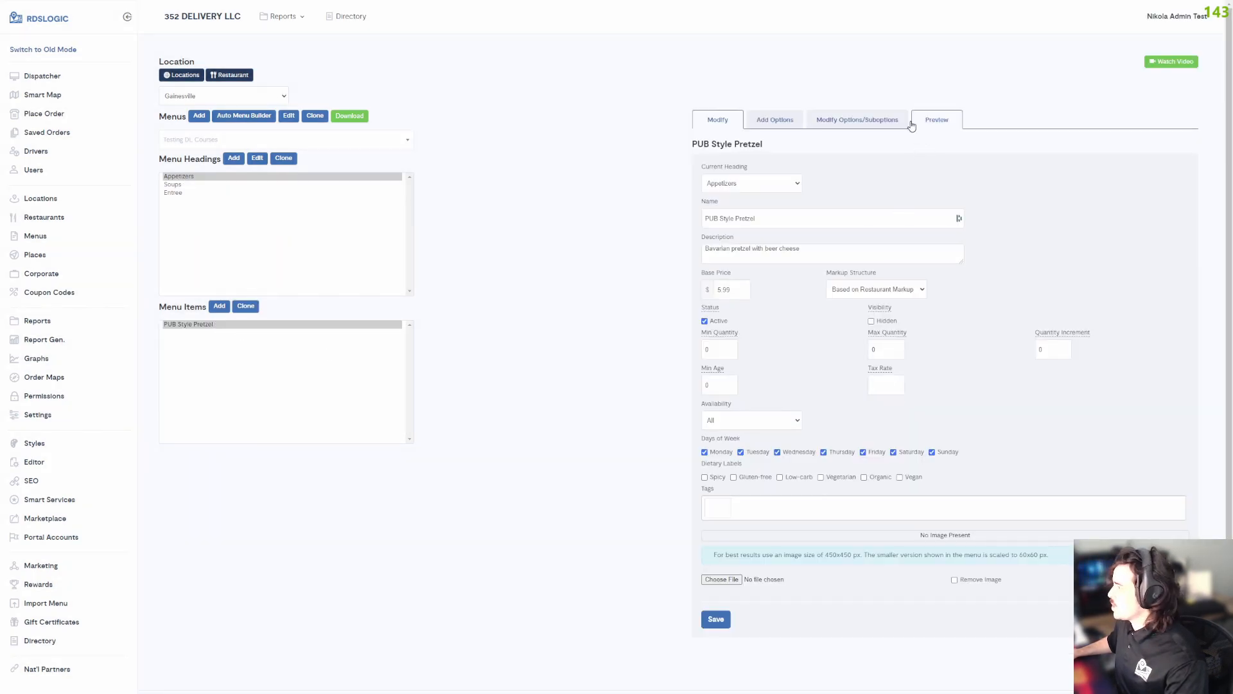
{"action": "left_click", "coordinate": [823, 123]}
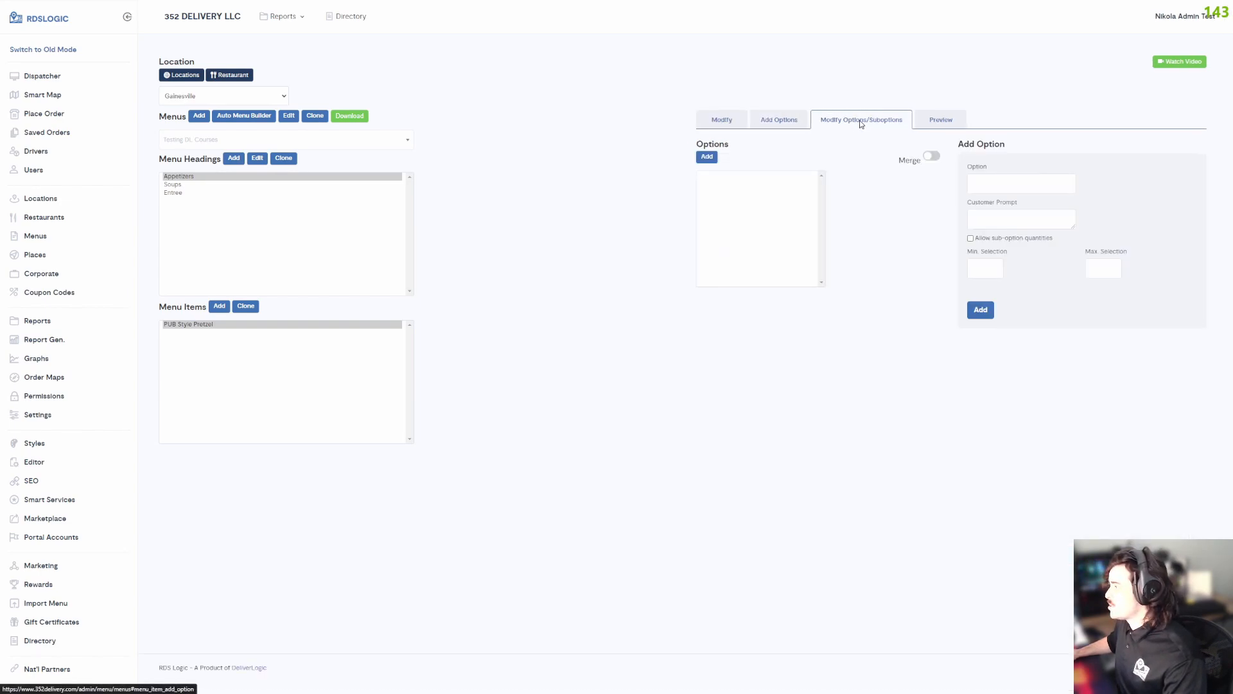
{"action": "left_click", "coordinate": [784, 124]}
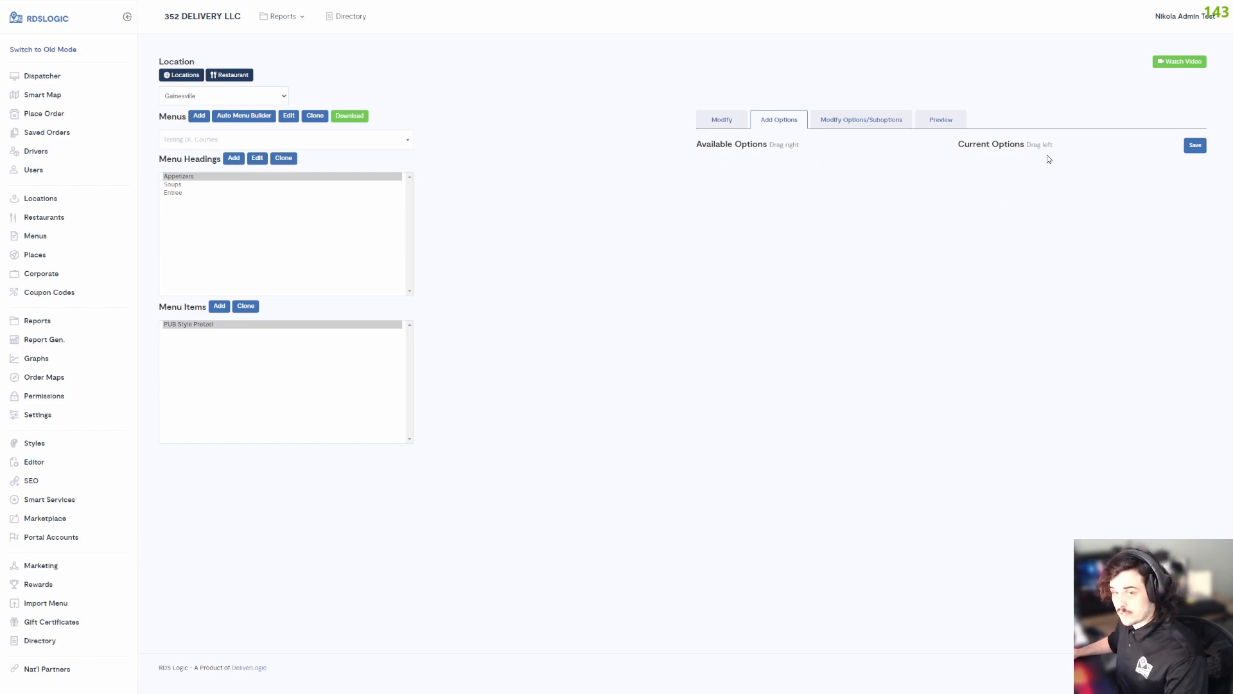
{"action": "left_click", "coordinate": [853, 120]}
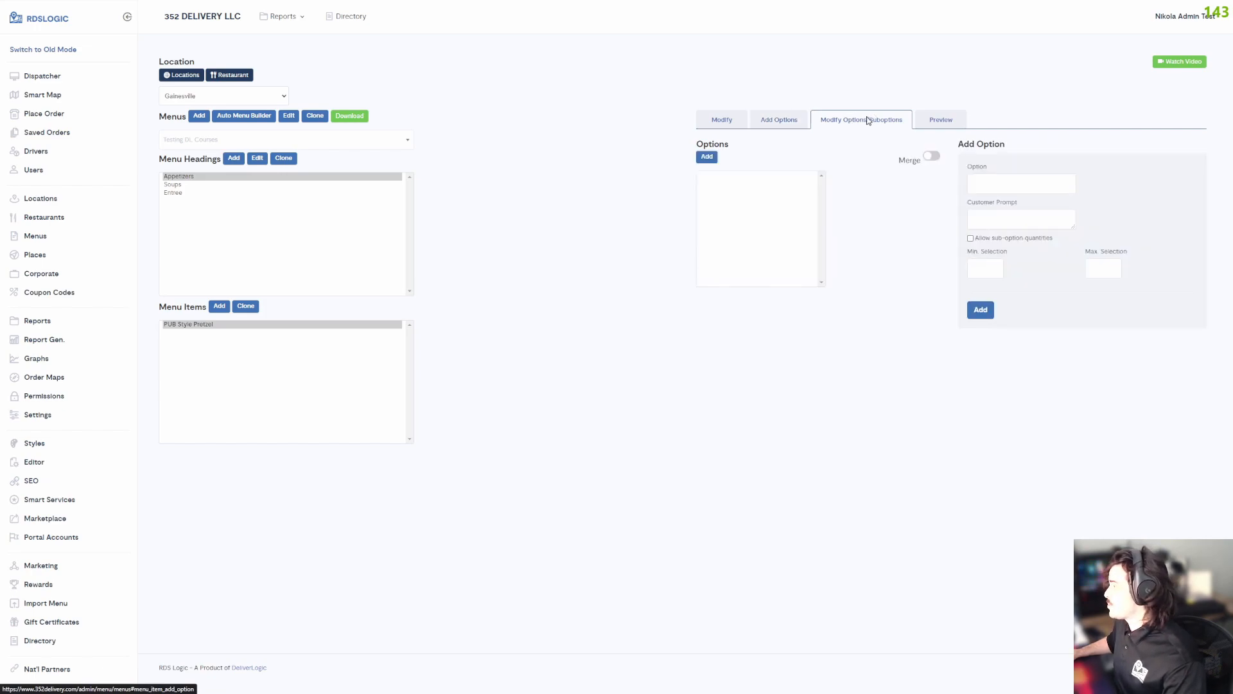
Name the pretzel's new option "Cheese type" and give it the customer prompt "Which cheese sauce would you like?".
{"action": "left_click", "coordinate": [1002, 176]}
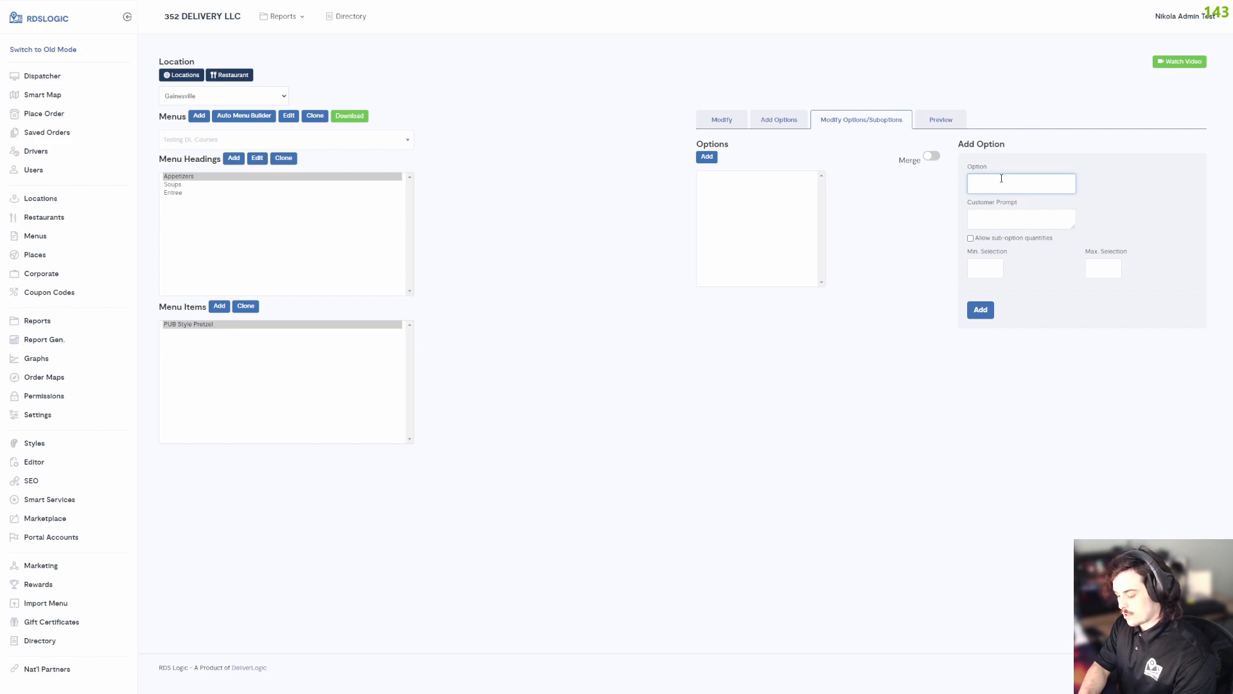
{"action": "type", "text": "Cheese type"}
{"action": "left_click", "coordinate": [1013, 220]}
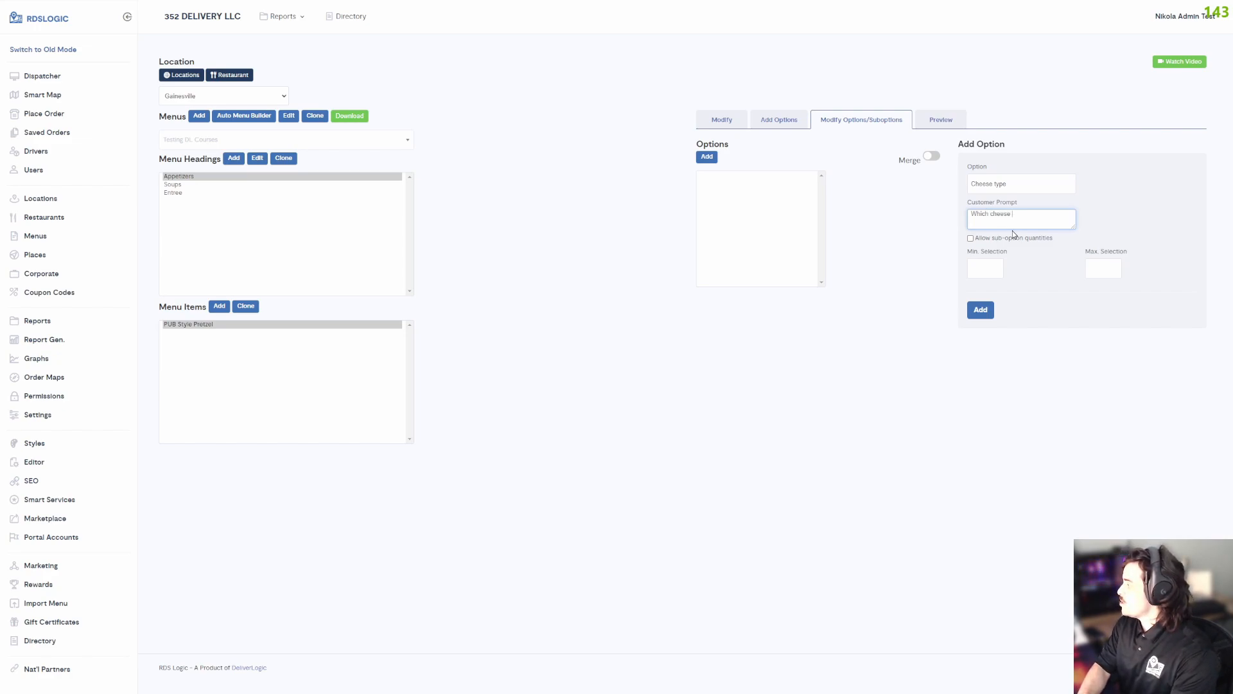
{"action": "type", "text": "ld you like"}
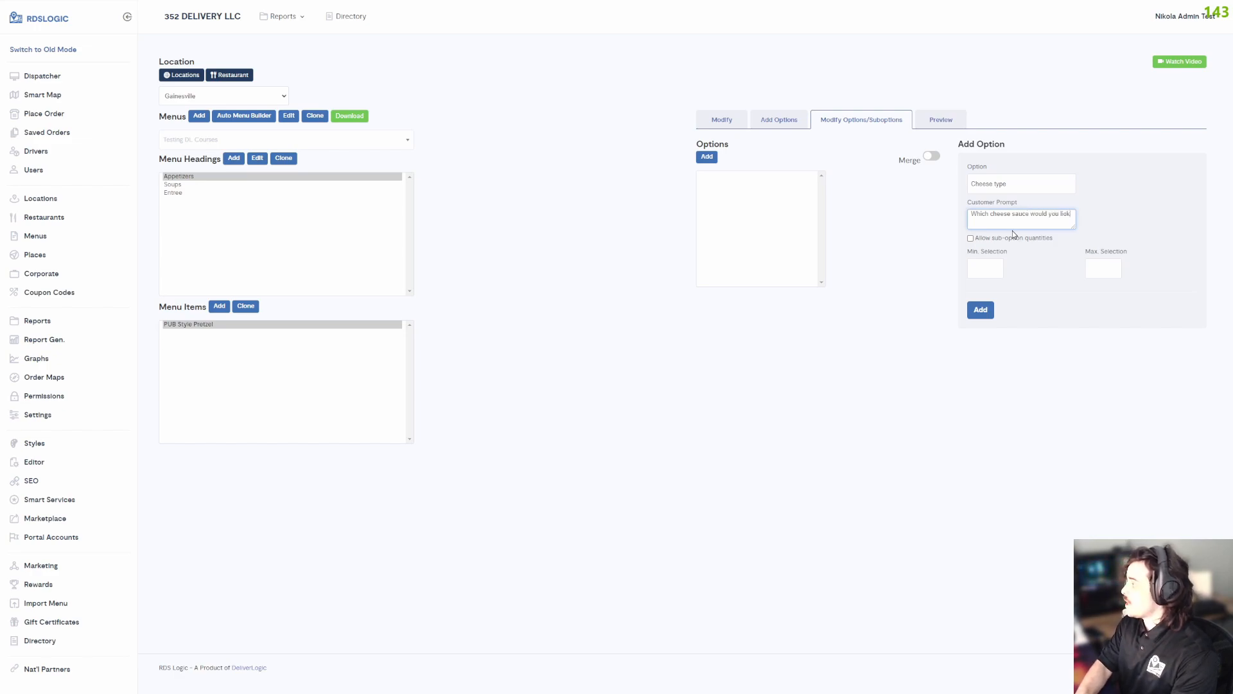
{"action": "type", "text": "?"}
Change the option's name to "Cheese Sauce type", set its minimum and maximum selection to 1, and add it.
{"action": "left_click", "coordinate": [989, 184]}
{"action": "type", "text": "Sauce"}
{"action": "left_click", "coordinate": [996, 264]}
{"action": "type", "text": "1"}
{"action": "left_click", "coordinate": [1104, 265]}
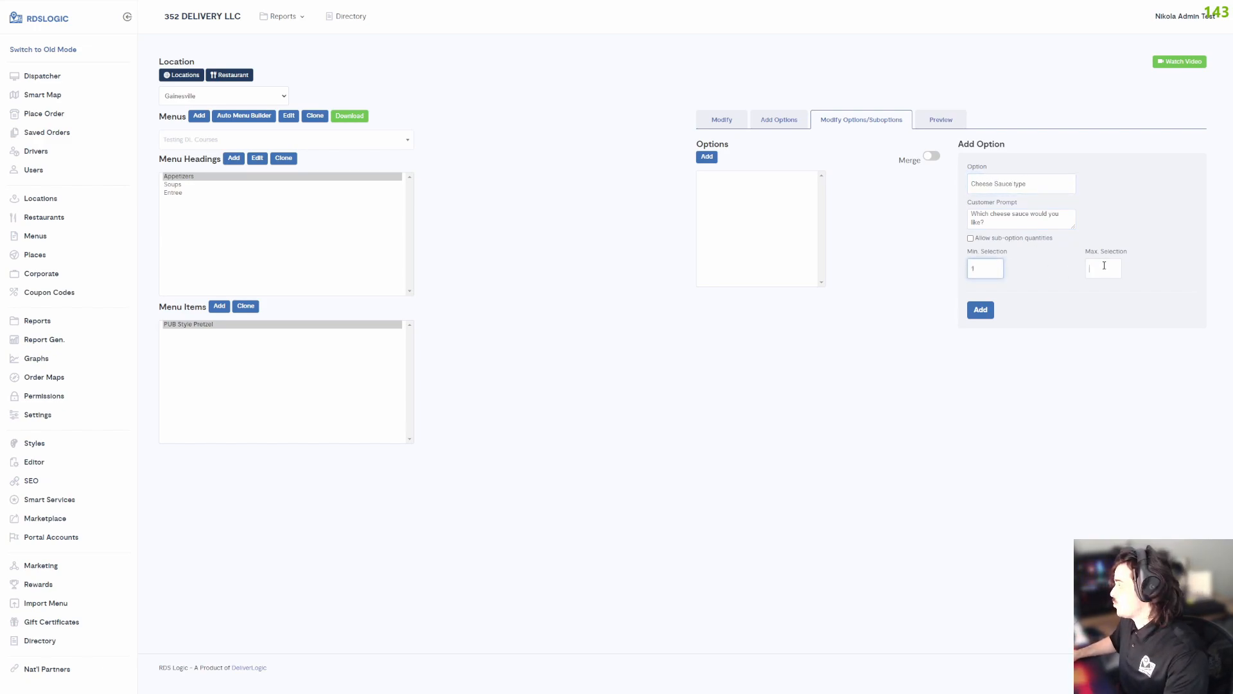
{"action": "type", "text": "1"}
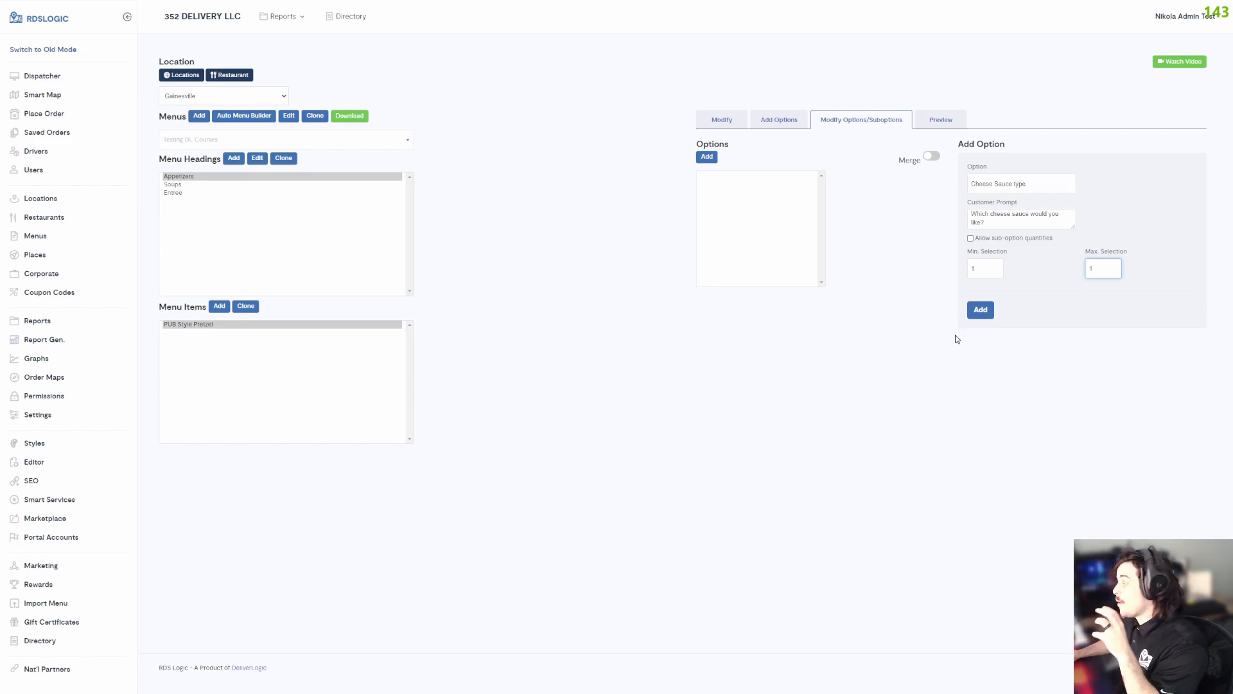
{"action": "left_click", "coordinate": [975, 309]}
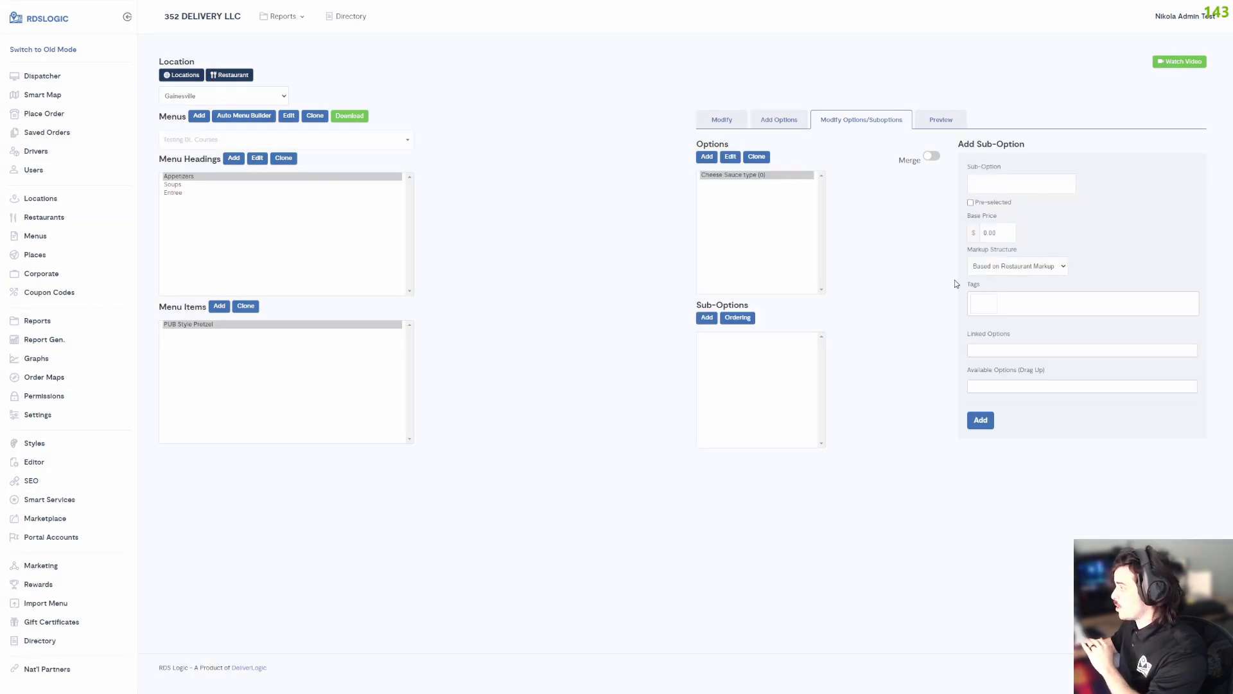
Add "Beer Cheese Sauce" as a pre-selected sub-option of Cheese Sauce type.
{"action": "left_click", "coordinate": [737, 176]}
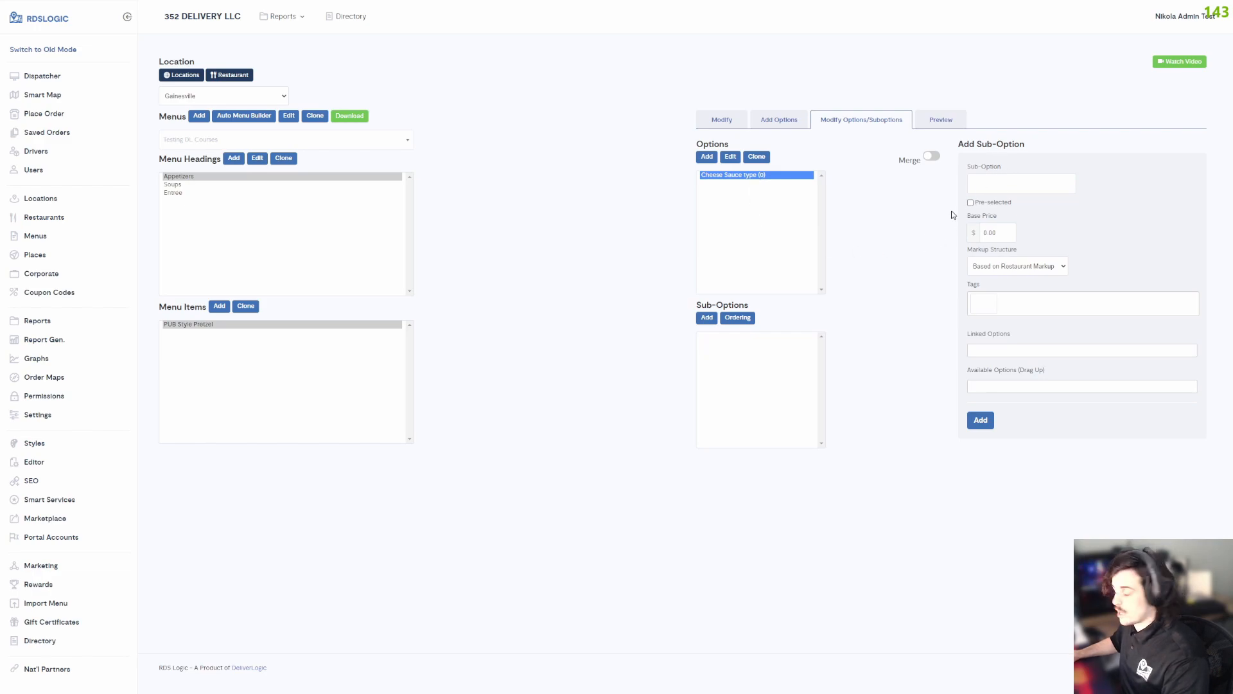
{"action": "left_click", "coordinate": [978, 181]}
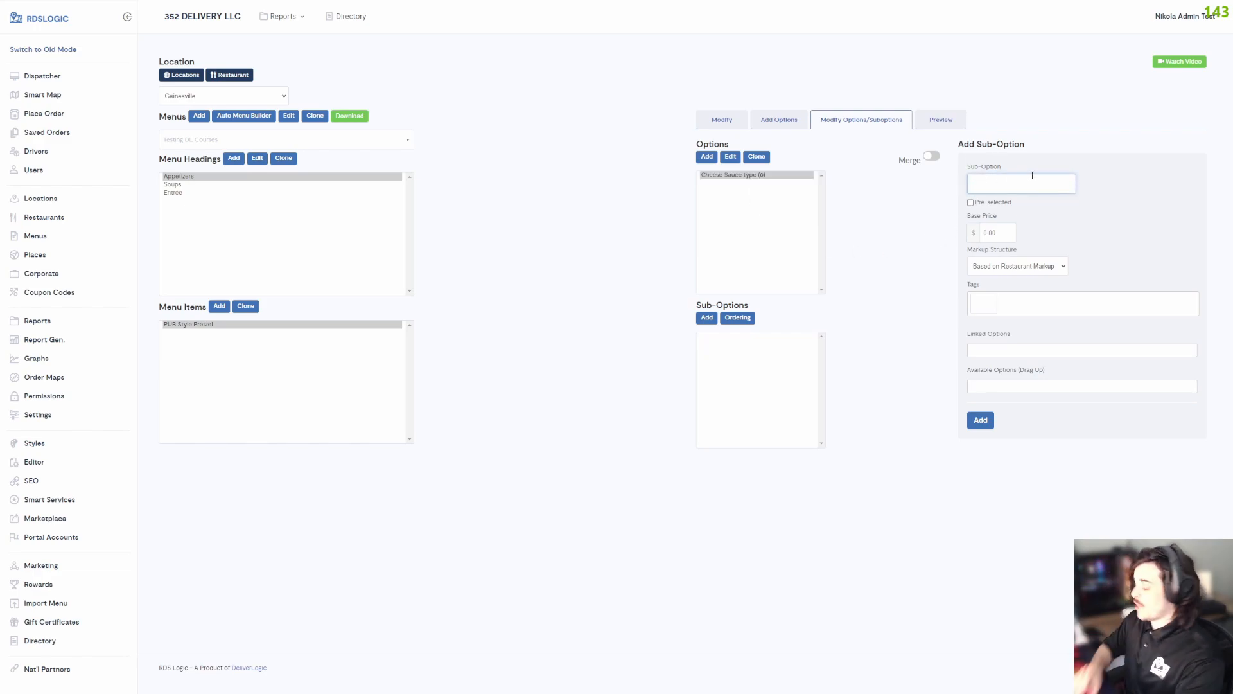
{"action": "type", "text": "Beer"}
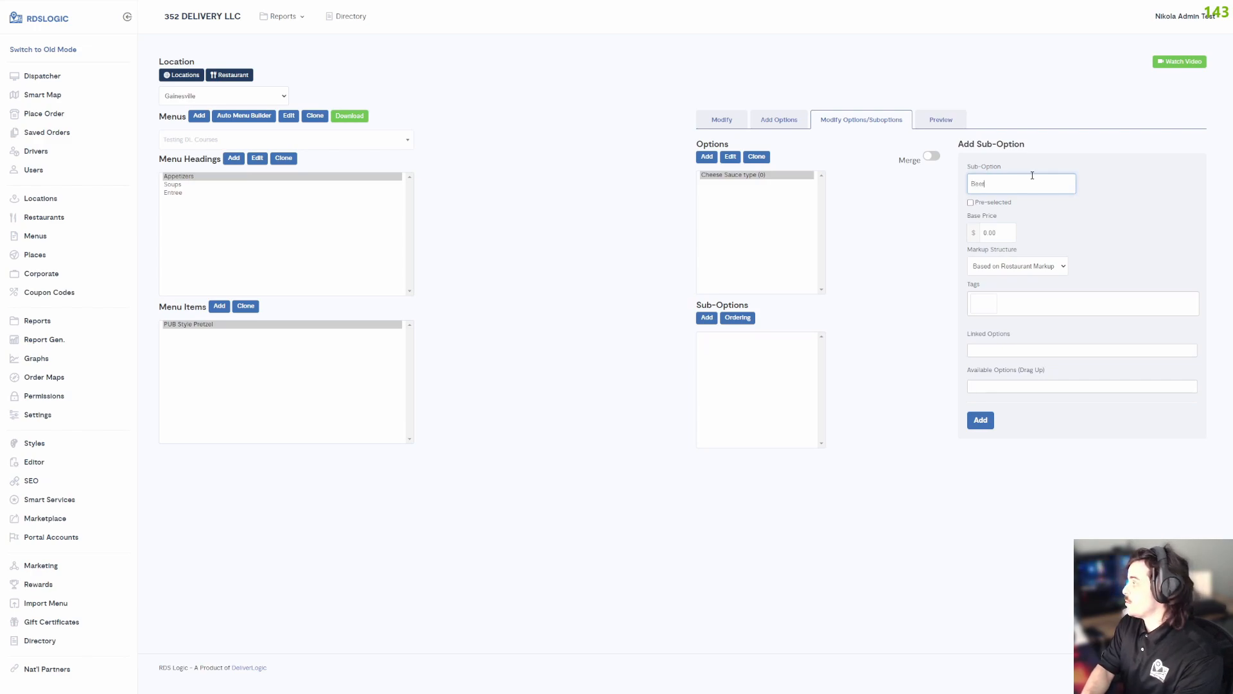
{"action": "type", "text": " Cheese Sauce"}
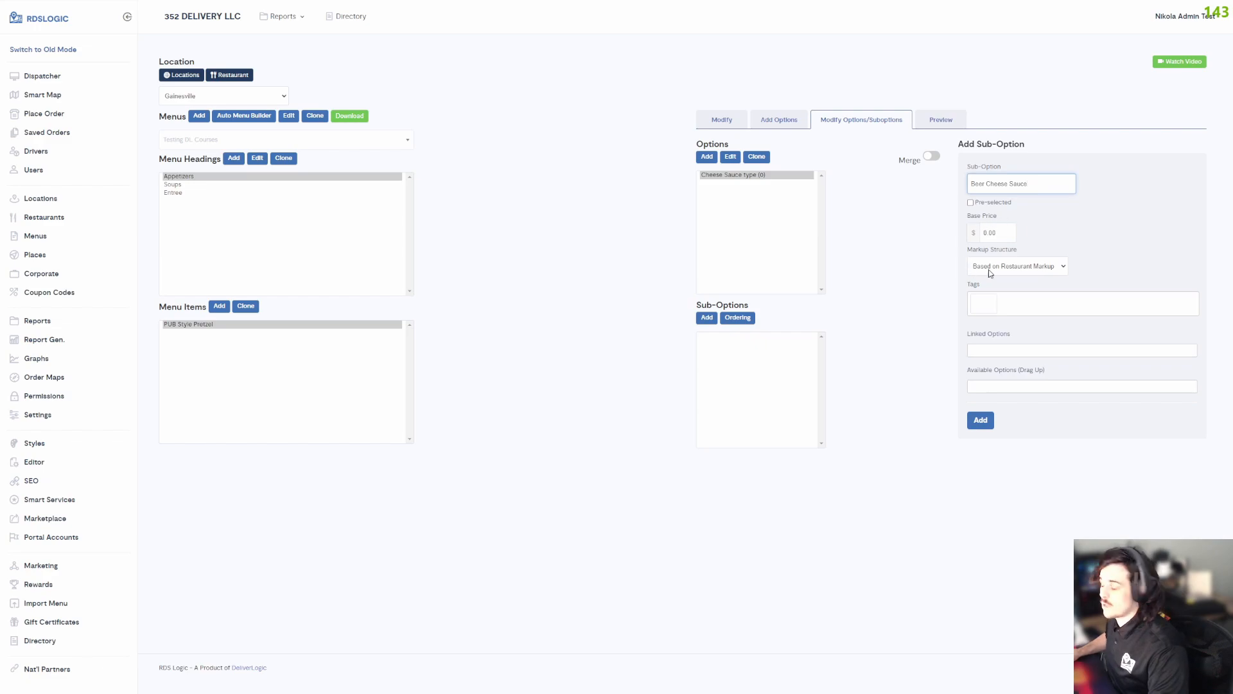
{"action": "left_click", "coordinate": [990, 203]}
{"action": "double_click", "coordinate": [990, 203]}
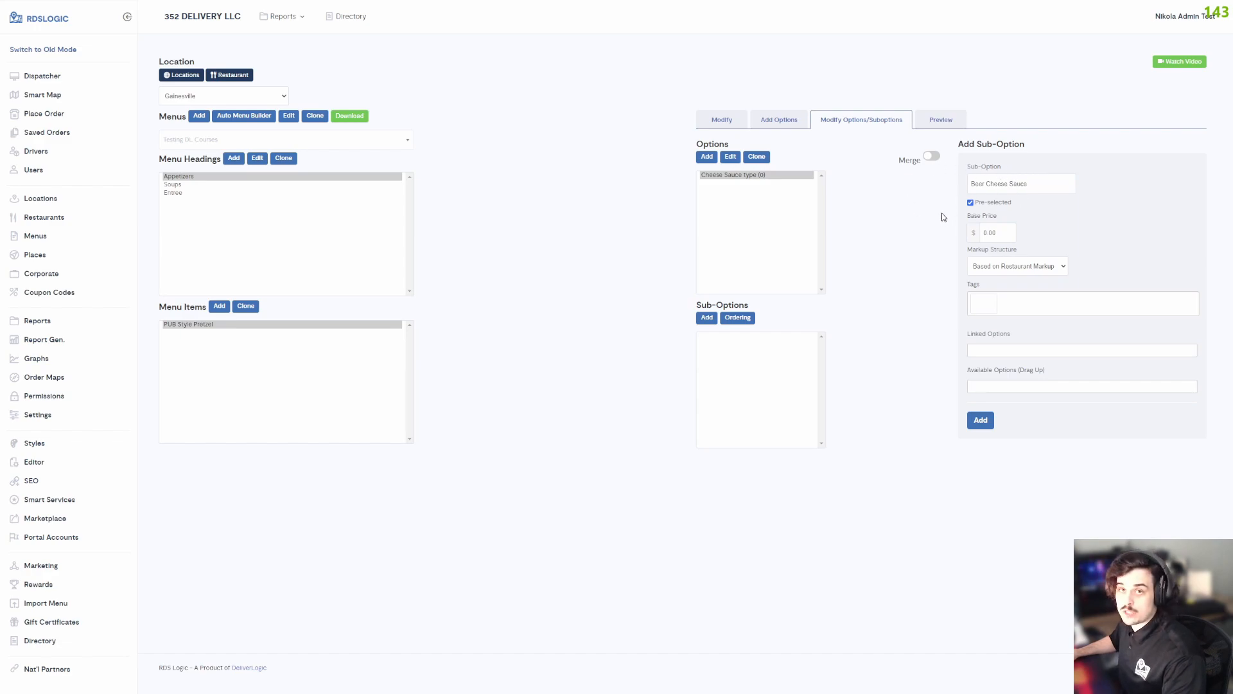
{"action": "left_click", "coordinate": [983, 419]}
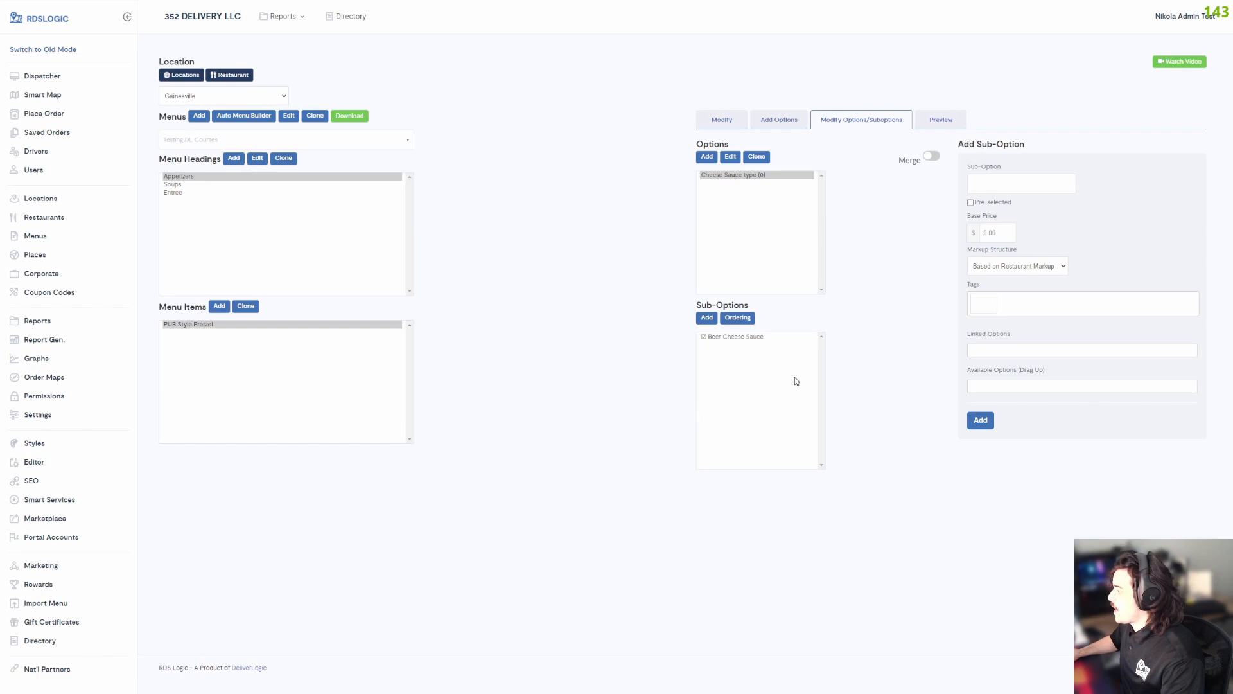
Add "Cheddar Cheese Sauce" as another sub-option of Cheese Sauce type, without pre-selecting it.
{"action": "left_click", "coordinate": [994, 186]}
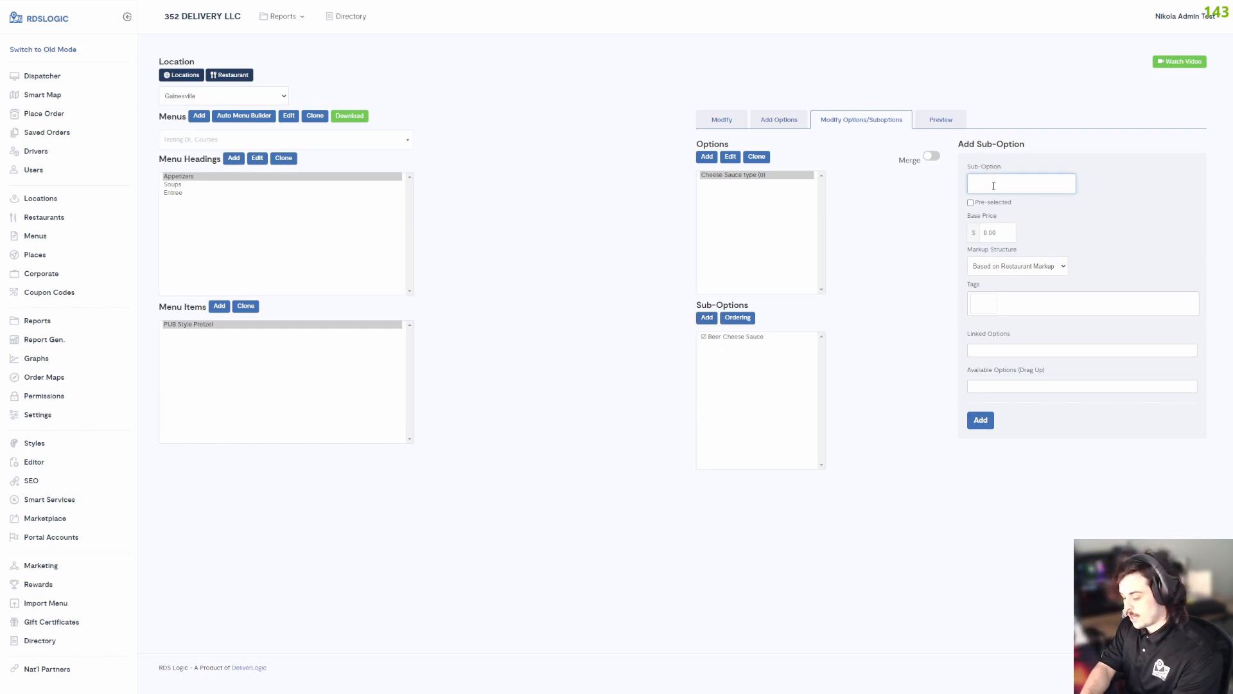
{"action": "type", "text": "Cheddar"}
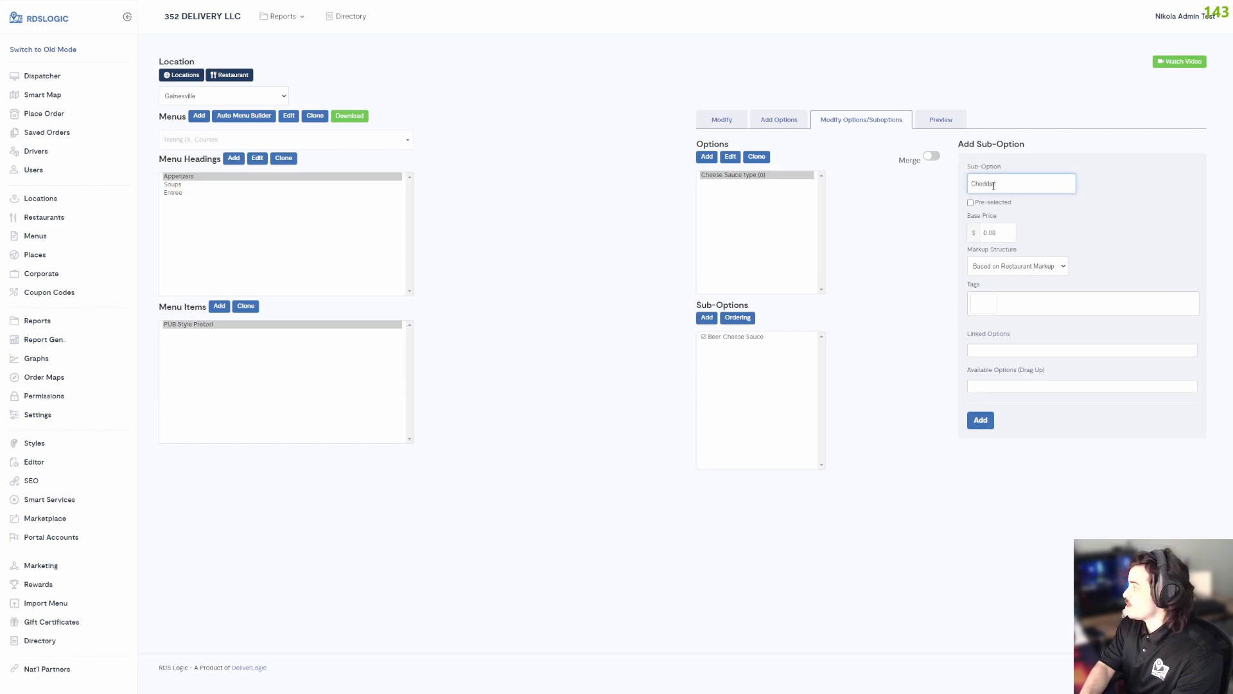
{"action": "type", "text": " Cheese Sauce"}
{"action": "left_click", "coordinate": [980, 420]}
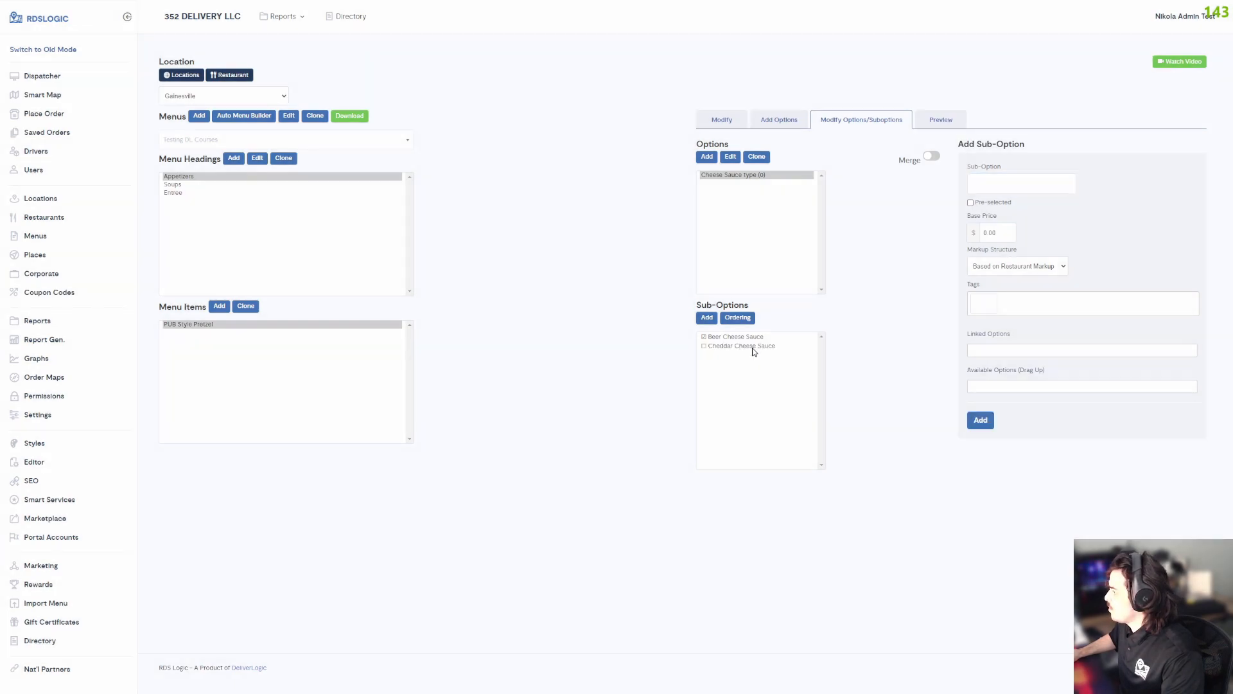
Add a "Crab Dip Cheese Sauce" sub-option with a base price of $3.
{"action": "left_click", "coordinate": [1002, 183]}
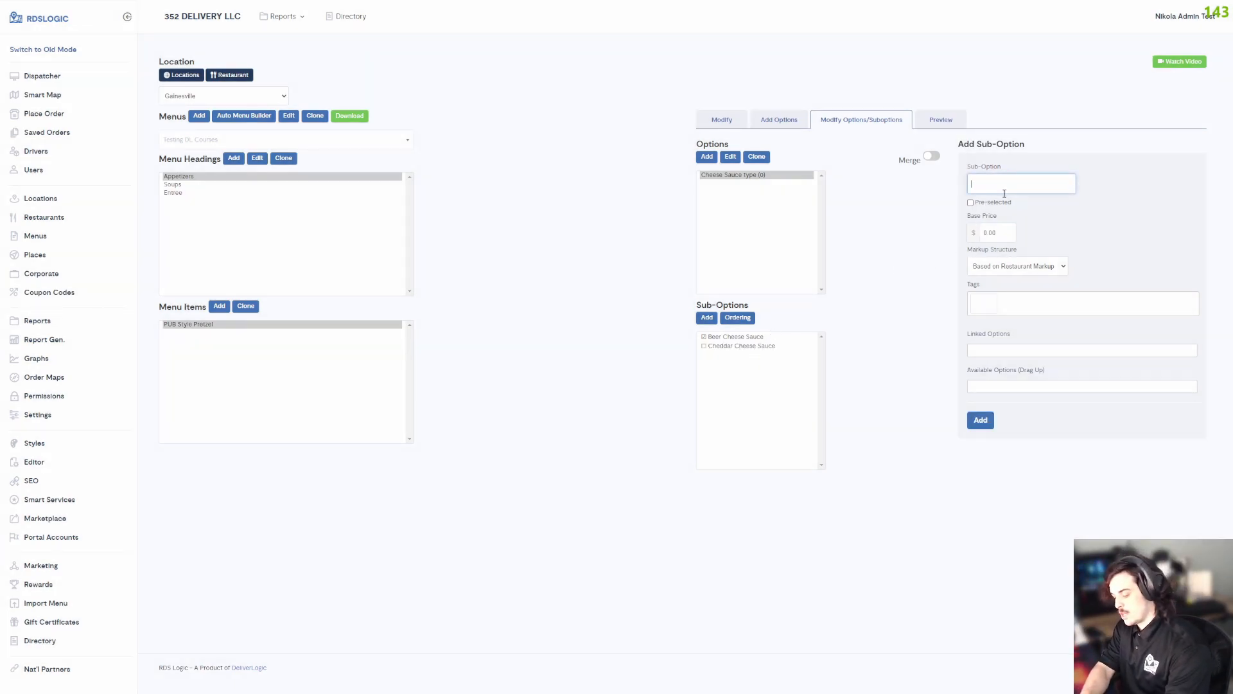
{"action": "type", "text": "Crab Dip C"}
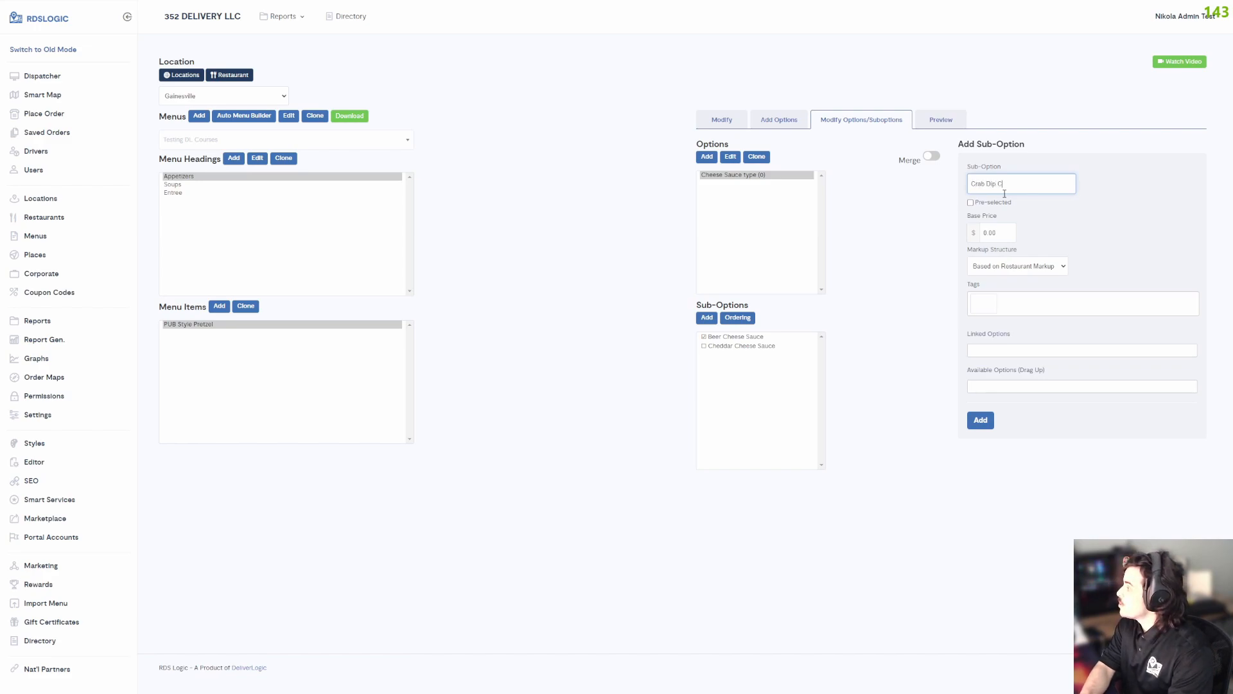
{"action": "type", "text": "heese Sauce"}
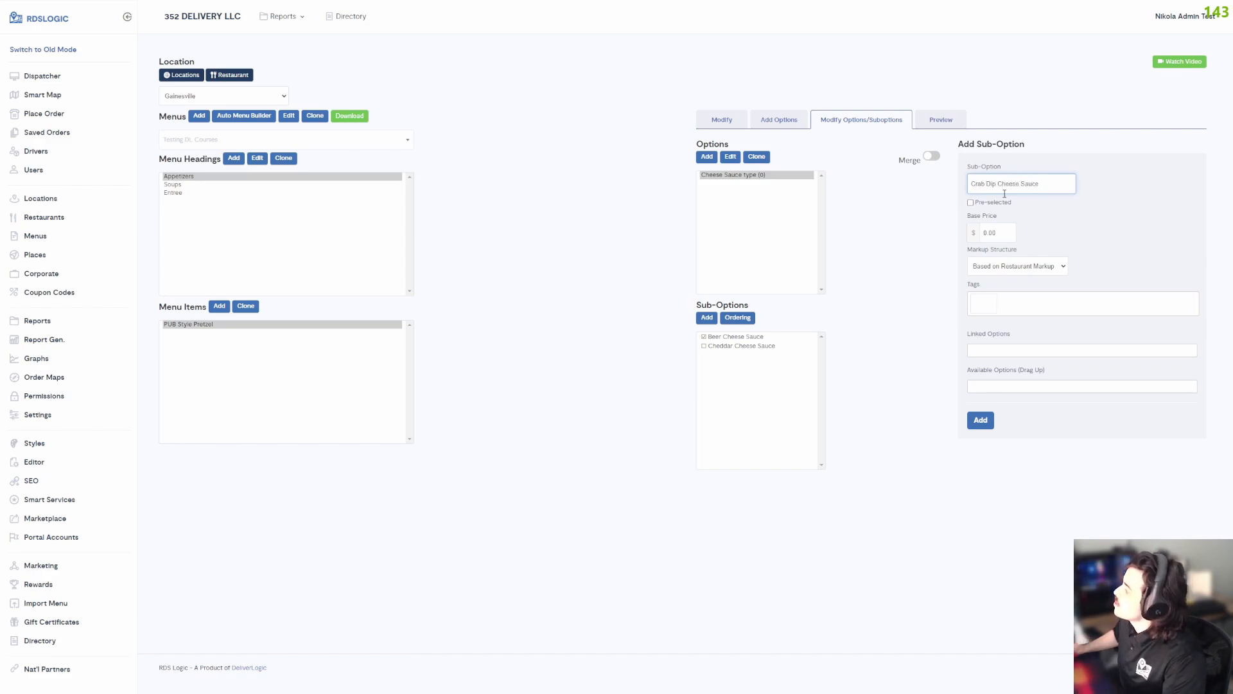
{"action": "left_click", "coordinate": [1004, 230]}
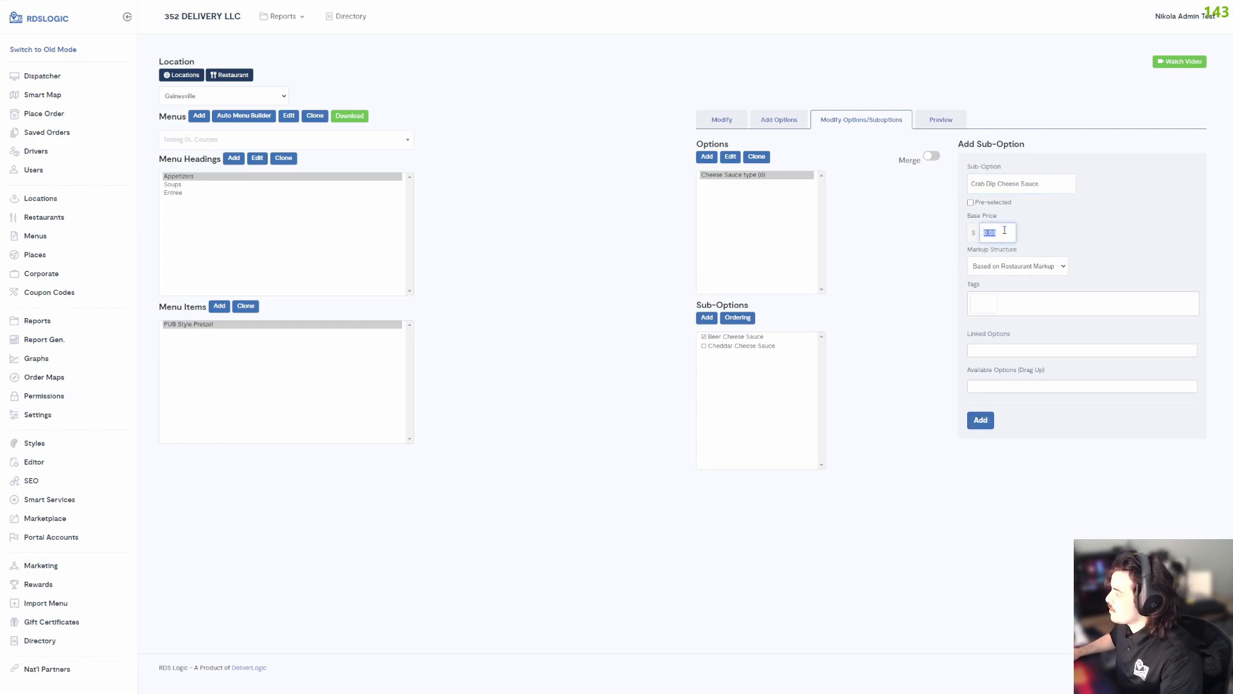
{"action": "type", "text": "3"}
{"action": "left_click", "coordinate": [988, 421]}
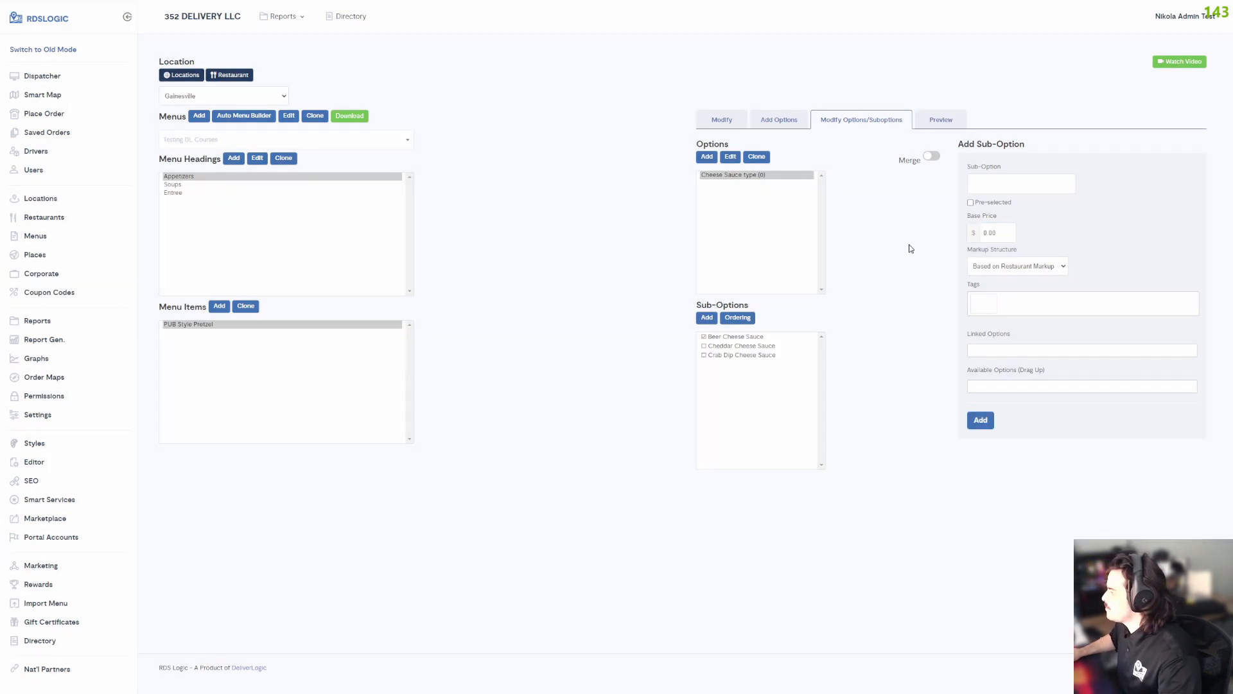
Add a "No Cheese Sauce" sub-option to Cheese Sauce type.
{"action": "left_click", "coordinate": [1018, 187]}
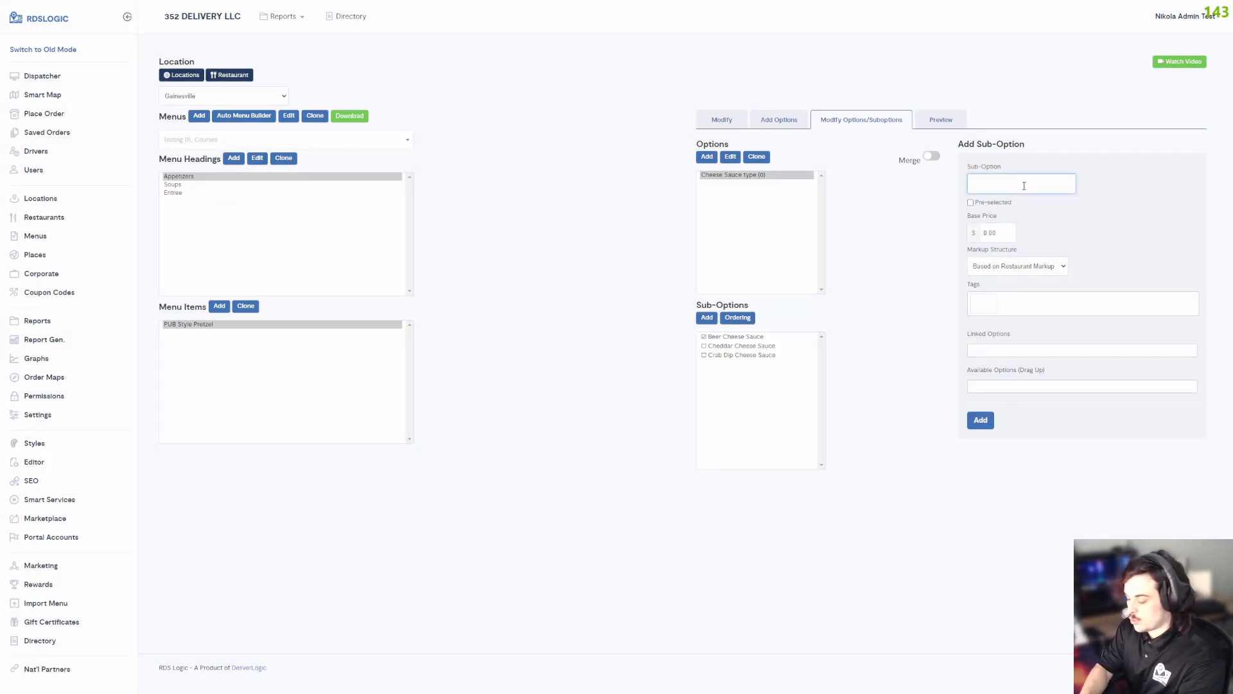
{"action": "type", "text": "No cheesee"}
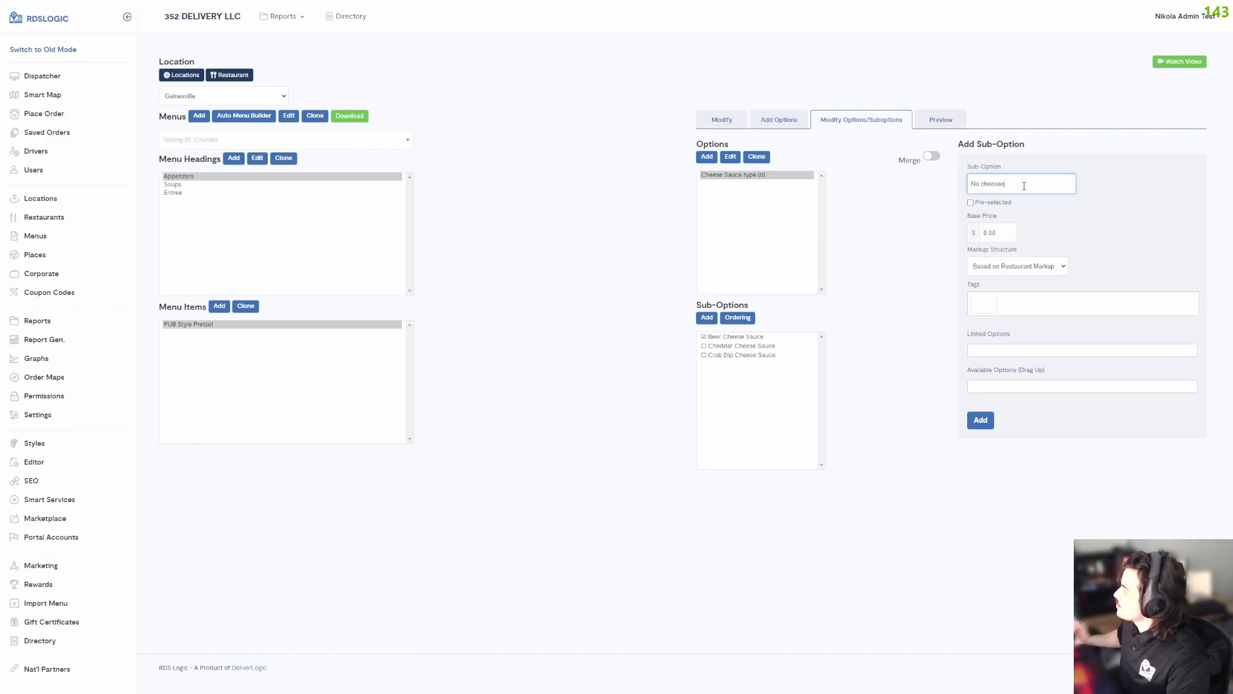
{"action": "key", "text": "BackSpace"}
{"action": "key", "text": "BackSpace"}
{"action": "key", "text": "BackSpace"}
{"action": "key", "text": "BackSpace"}
{"action": "key", "text": "BackSpace"}
{"action": "key", "text": "BackSpace"}
{"action": "key", "text": "BackSpace"}
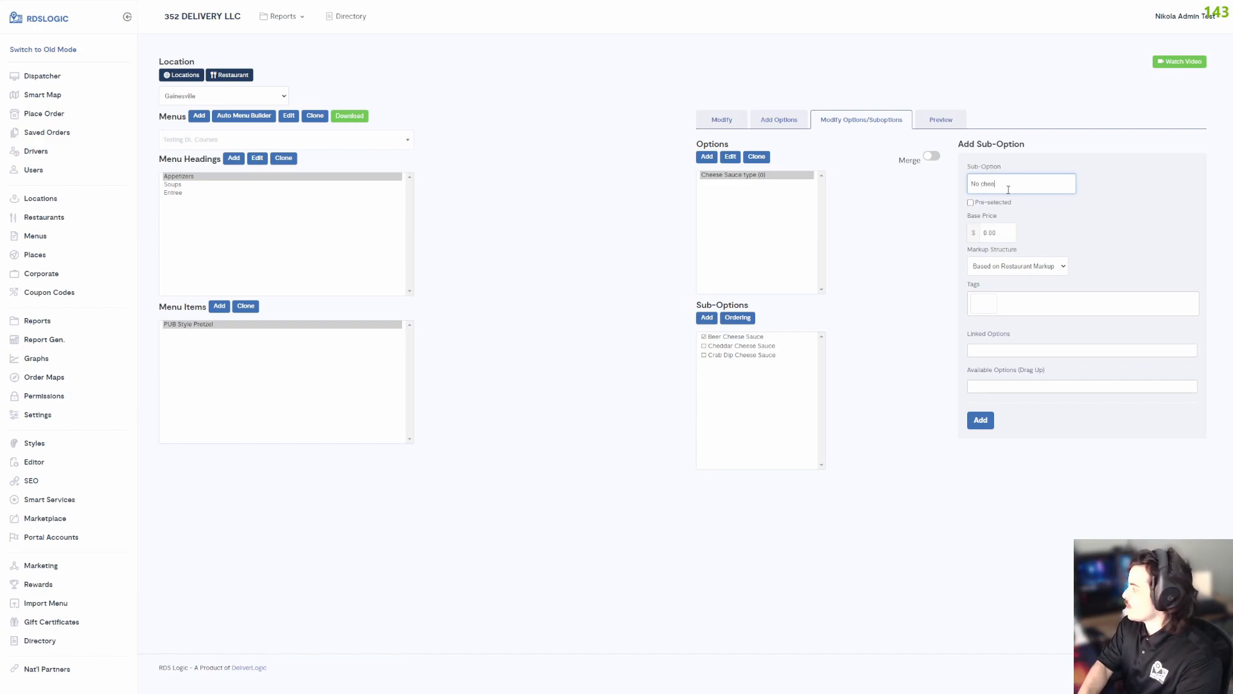
{"action": "type", "text": "Cheese"}
{"action": "key", "text": "BackSpace"}
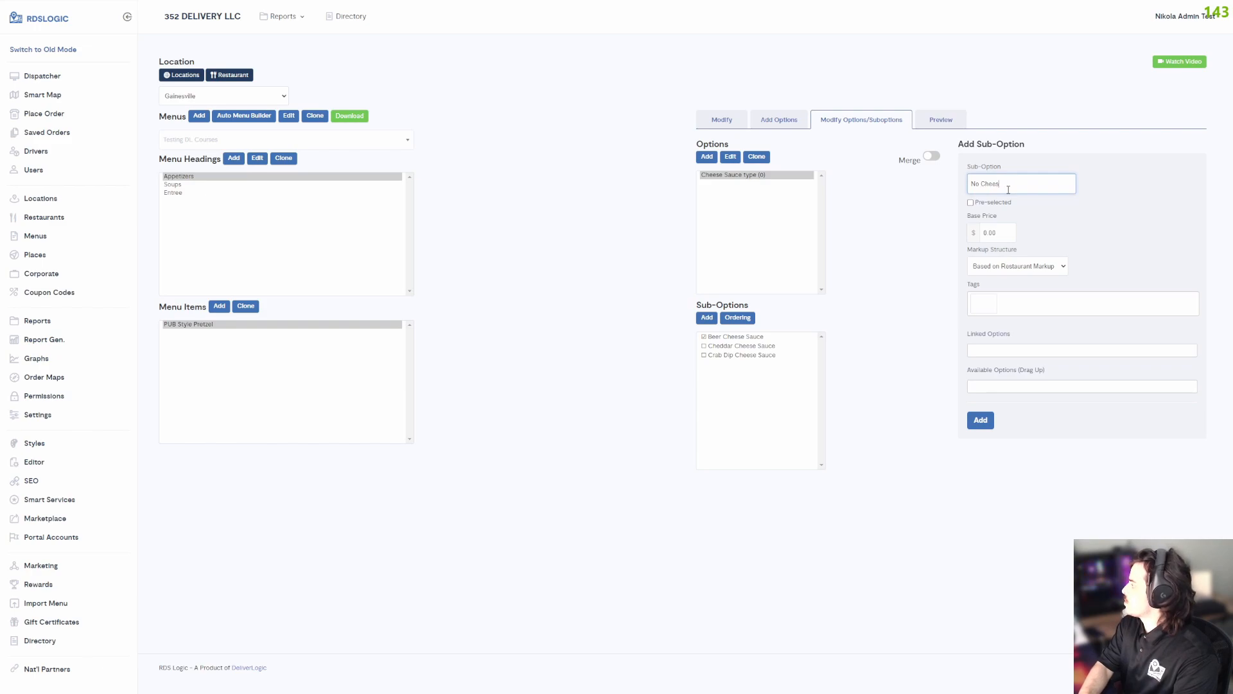
{"action": "type", "text": "e Sauce"}
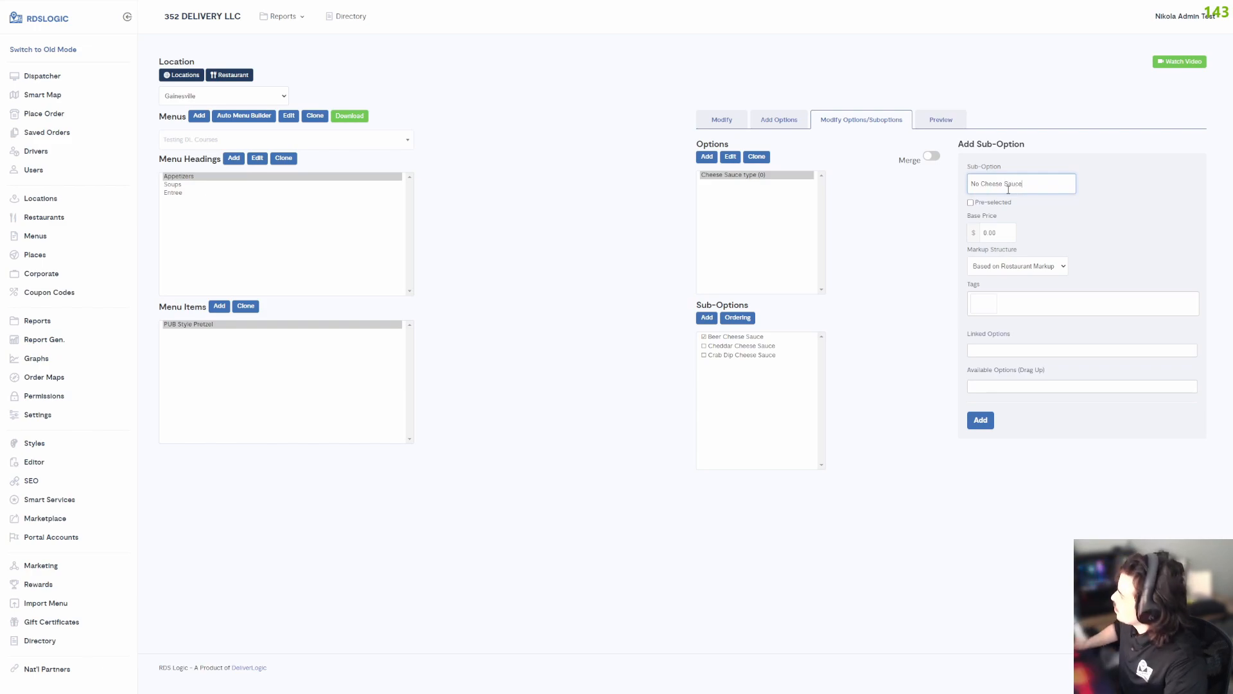
{"action": "left_click", "coordinate": [994, 422]}
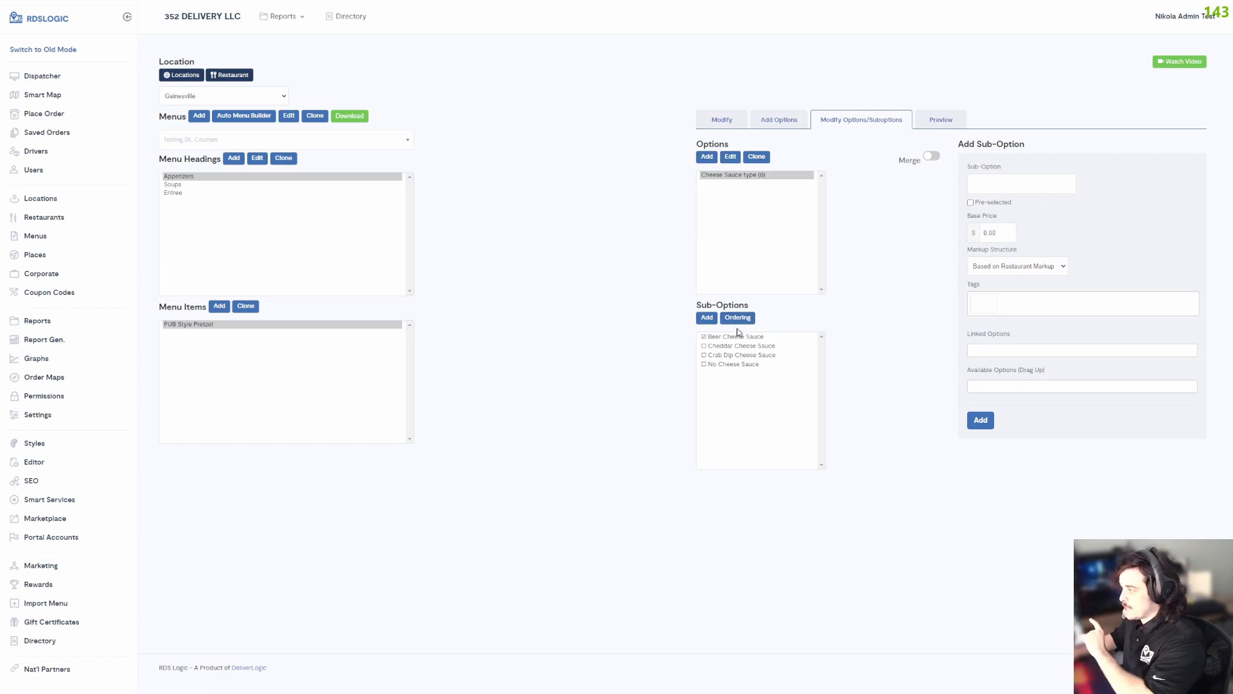
Start a new option named "Fries Upcharge".
{"action": "left_click", "coordinate": [729, 182]}
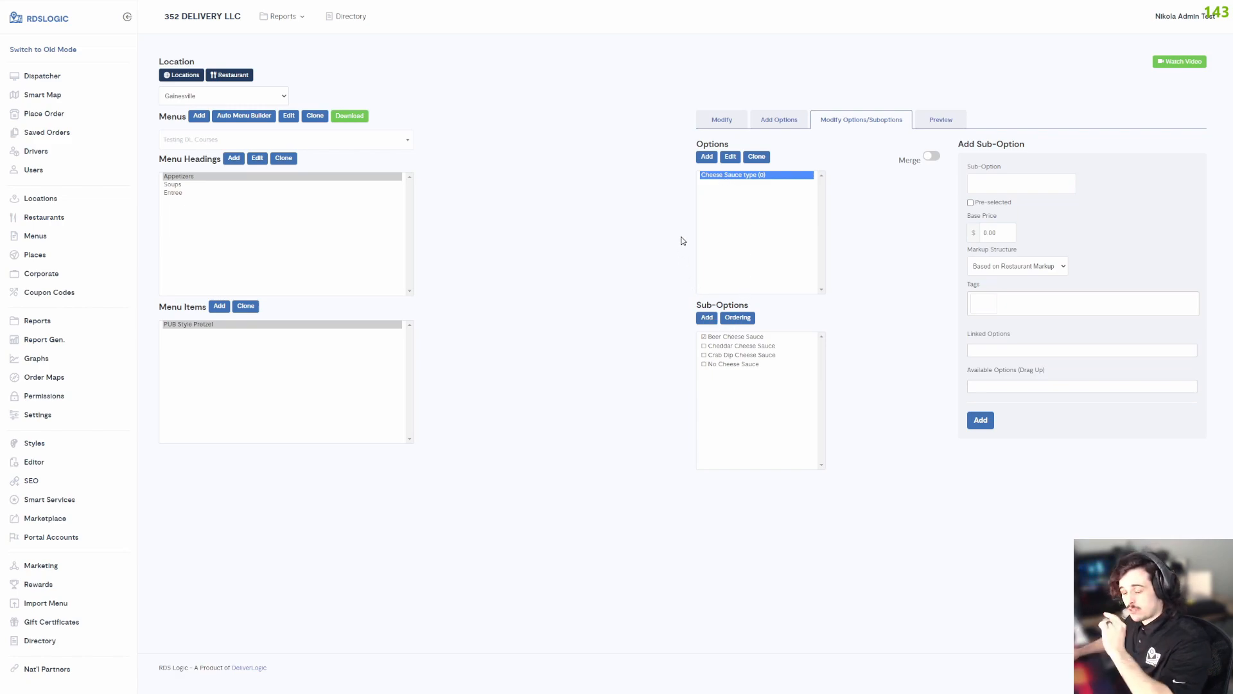
{"action": "left_click", "coordinate": [703, 163]}
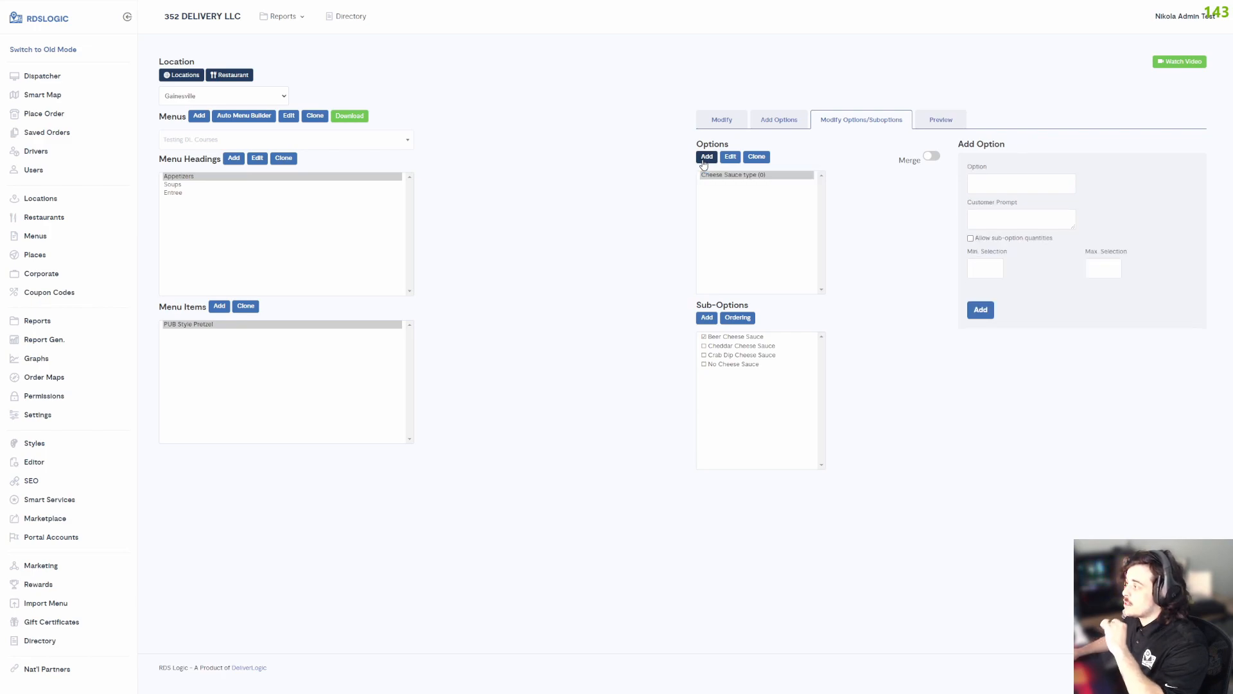
{"action": "left_click", "coordinate": [1012, 187]}
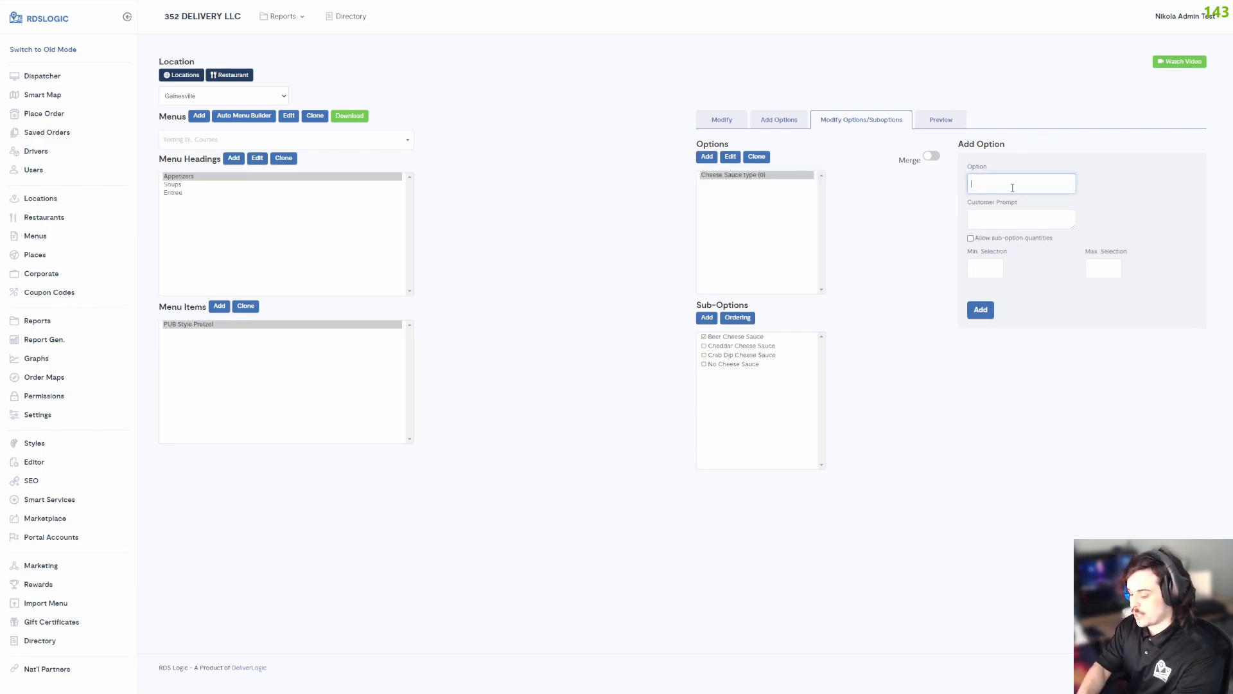
{"action": "type", "text": "Woul"}
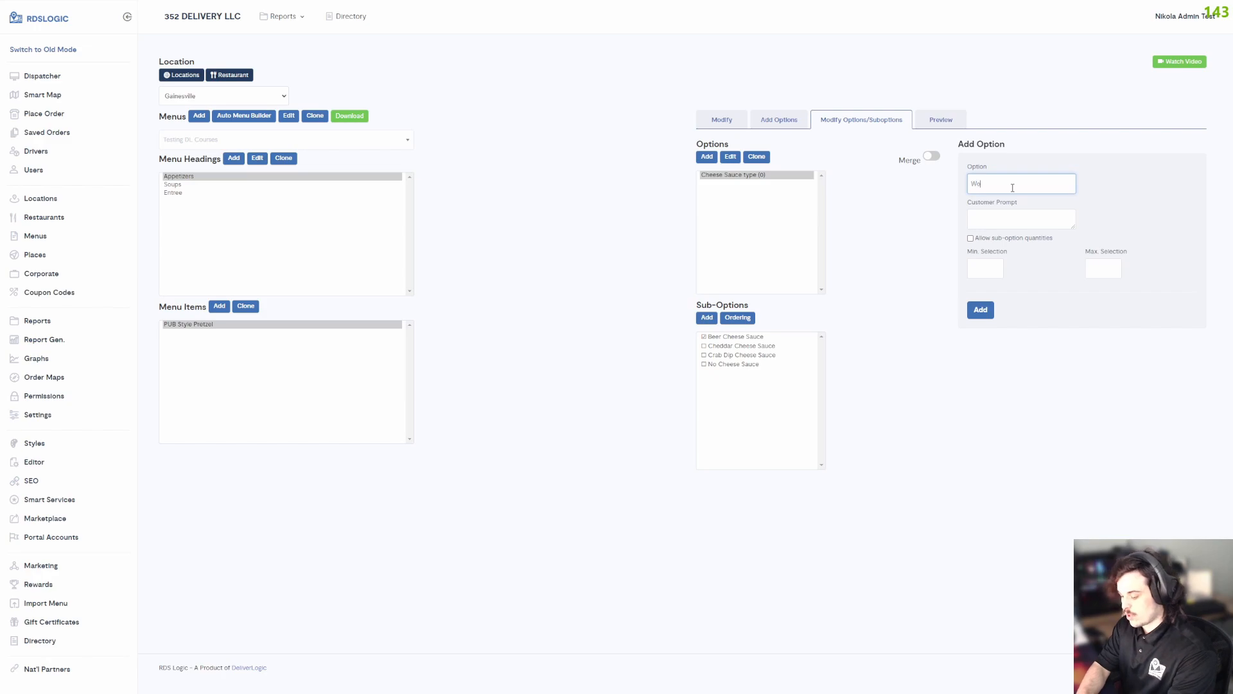
{"action": "key", "text": "BackSpace"}
{"action": "key", "text": "BackSpace"}
{"action": "key", "text": "BackSpace"}
{"action": "key", "text": "BackSpace"}
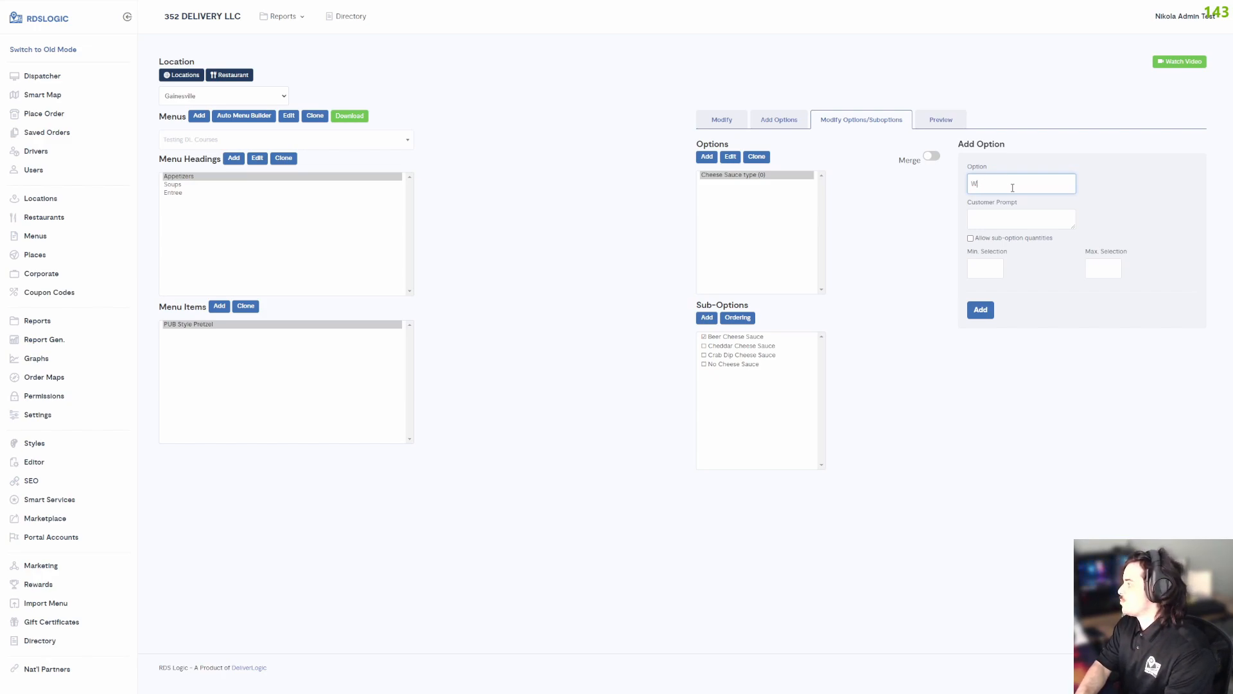
{"action": "type", "text": "I"}
{"action": "type", "text": "ries Upcharge"}
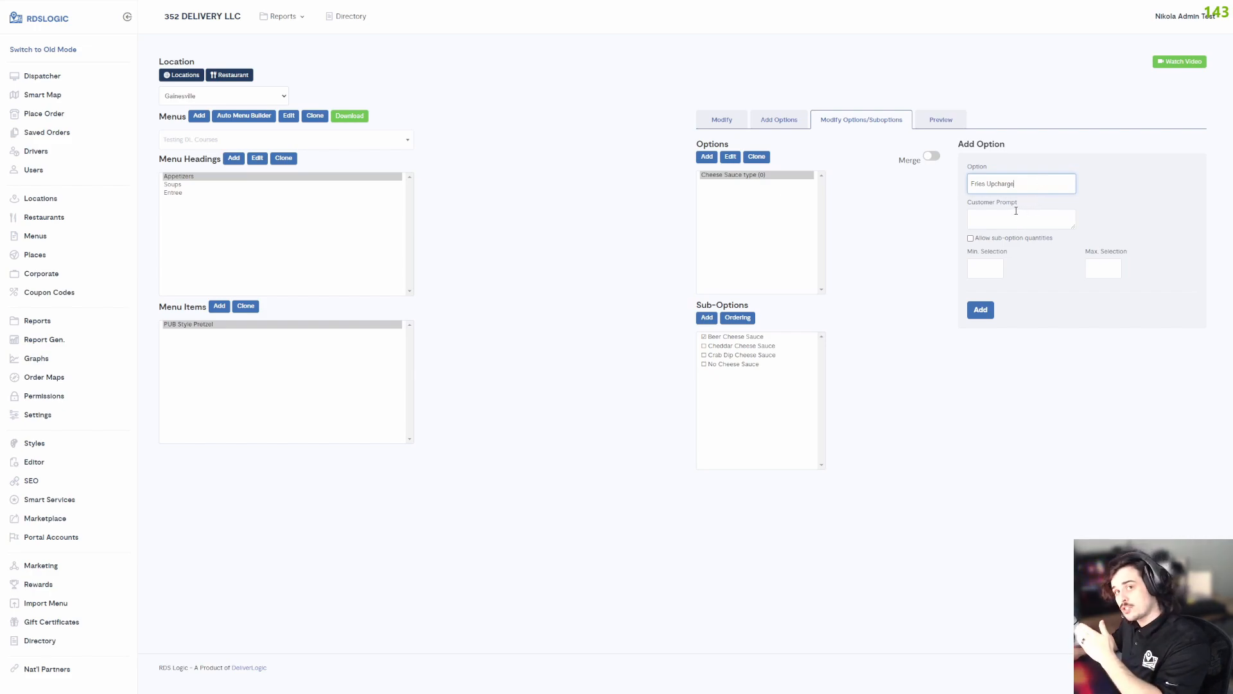
Set the new option's customer prompt to "Would you like to add a side of fries?".
{"action": "left_click", "coordinate": [990, 215]}
{"action": "type", "text": "Would you like to add a side of fries?"}
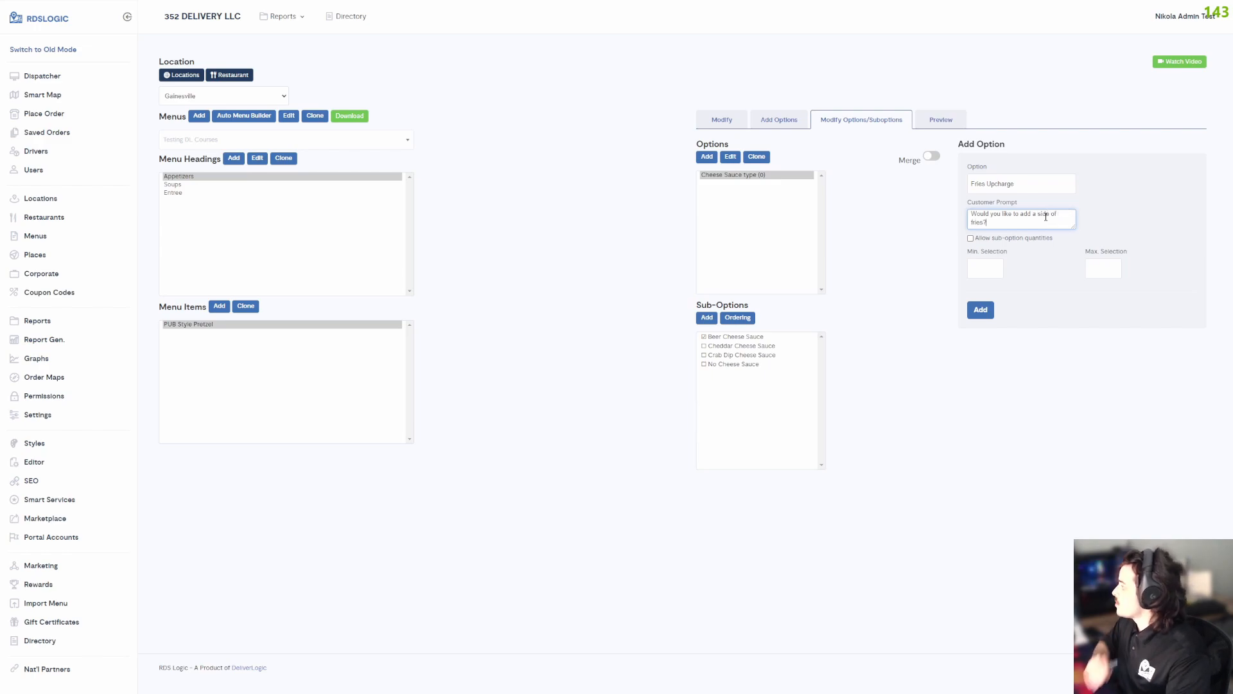
Set the minimum and maximum selection of Fries Upcharge to 1 and add the option.
{"action": "left_click", "coordinate": [990, 271]}
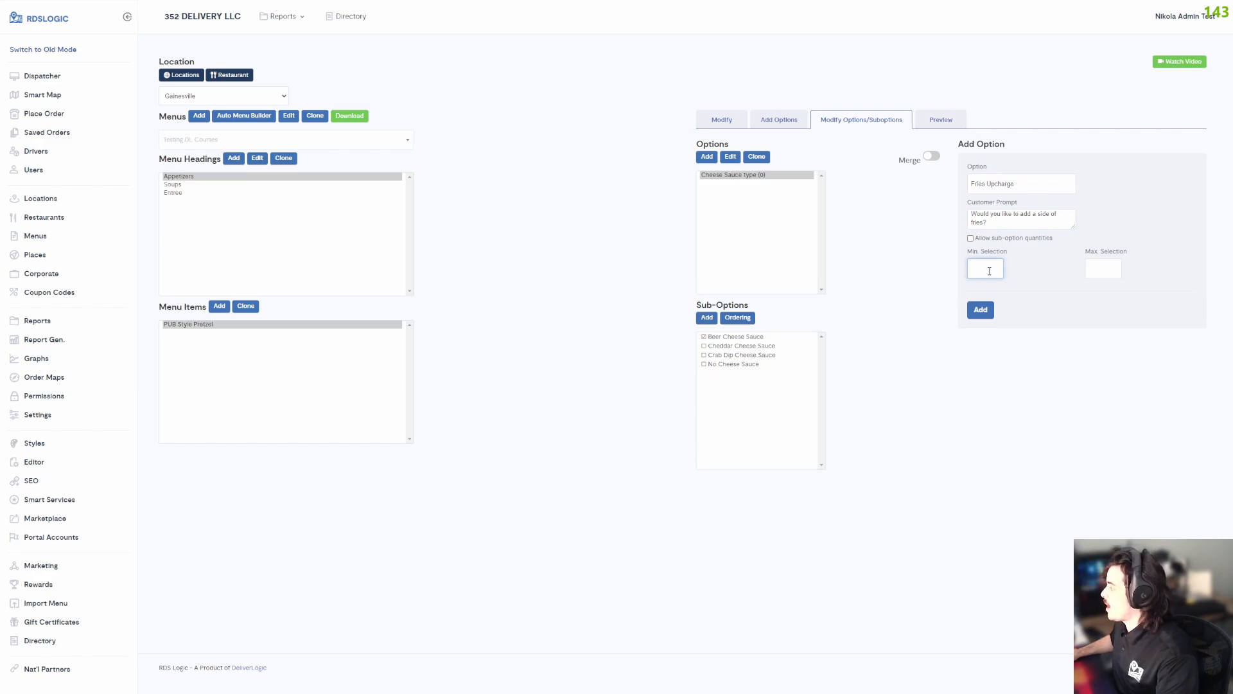
{"action": "left_click", "coordinate": [1099, 263]}
{"action": "type", "text": "1"}
{"action": "left_click", "coordinate": [976, 311]}
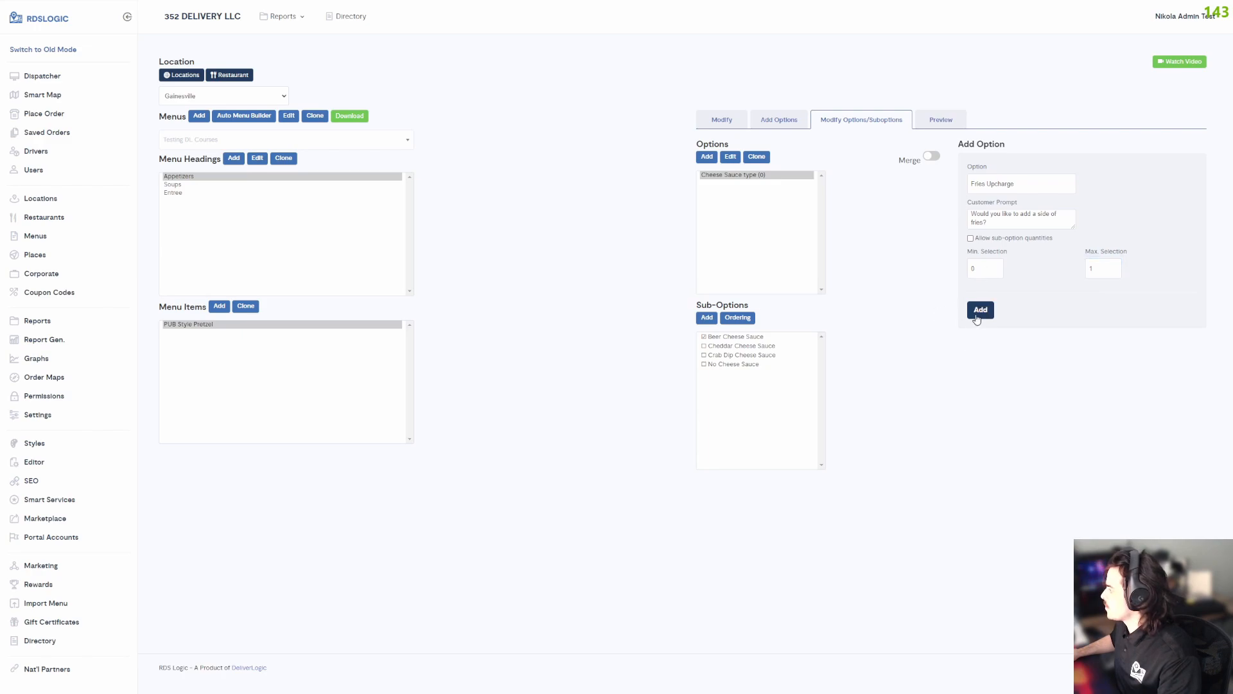
{"action": "left_click", "coordinate": [972, 269]}
{"action": "type", "text": "1"}
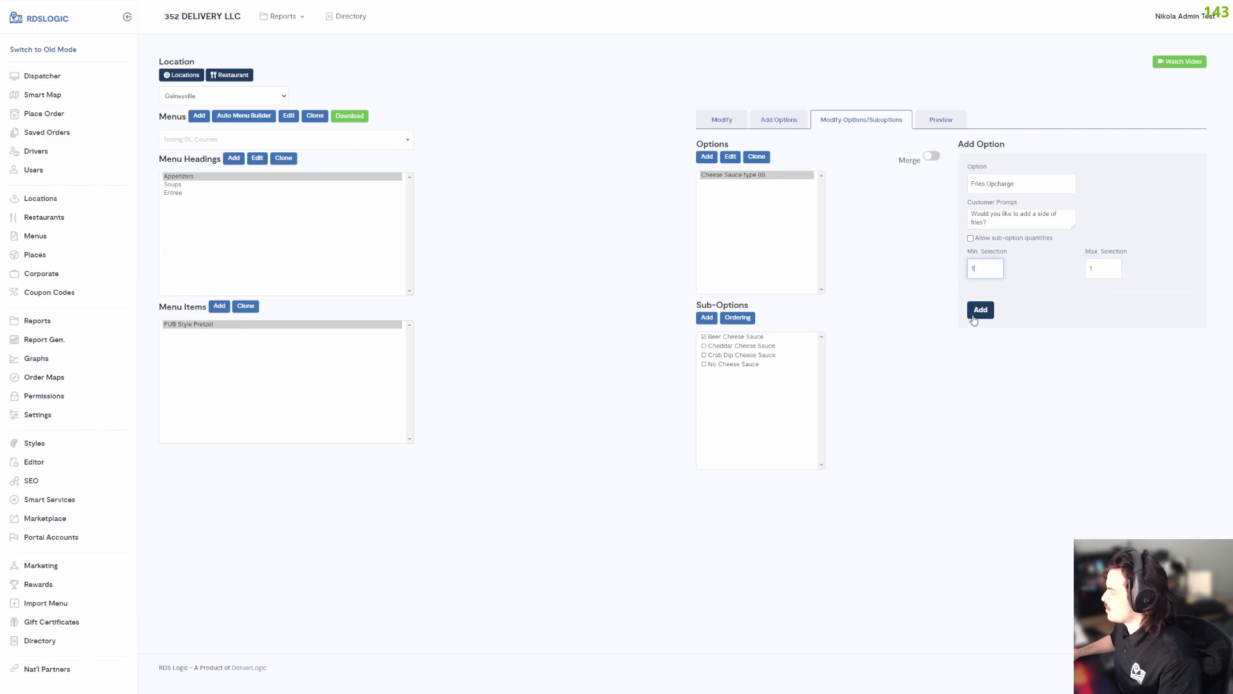
{"action": "left_click", "coordinate": [979, 311]}
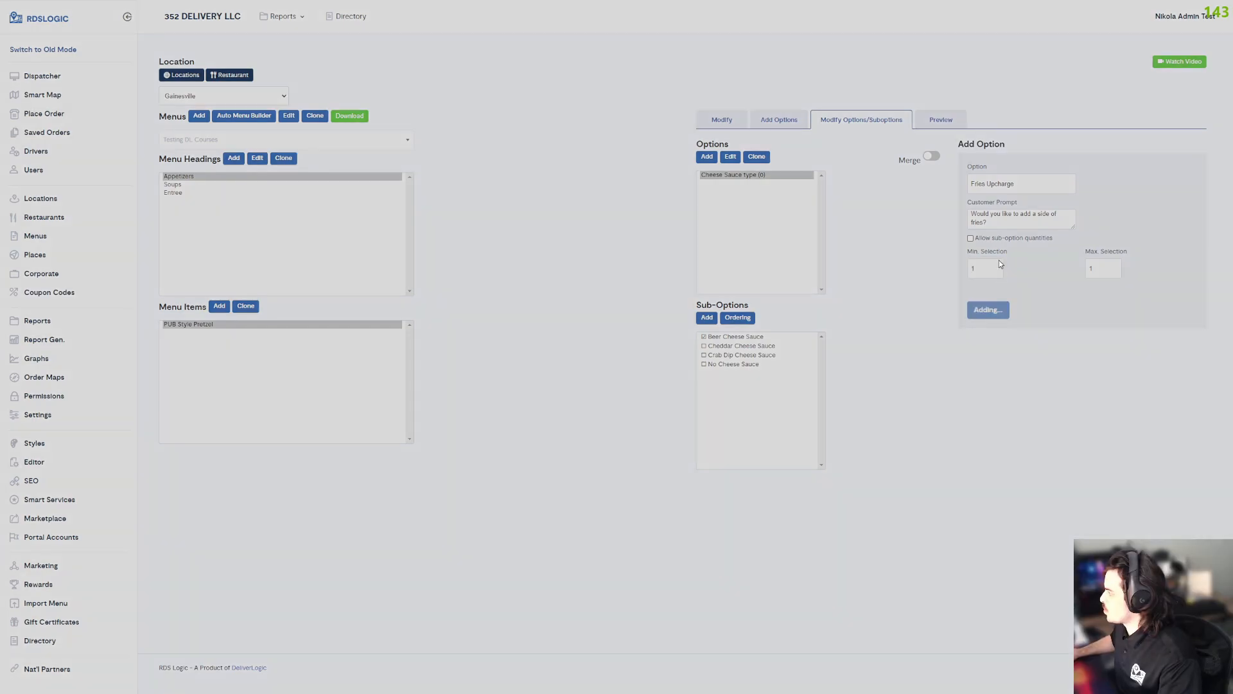
Add an "Add Cheese Fries" sub-option to Fries Upcharge with a base price of $5.
{"action": "left_click", "coordinate": [979, 183]}
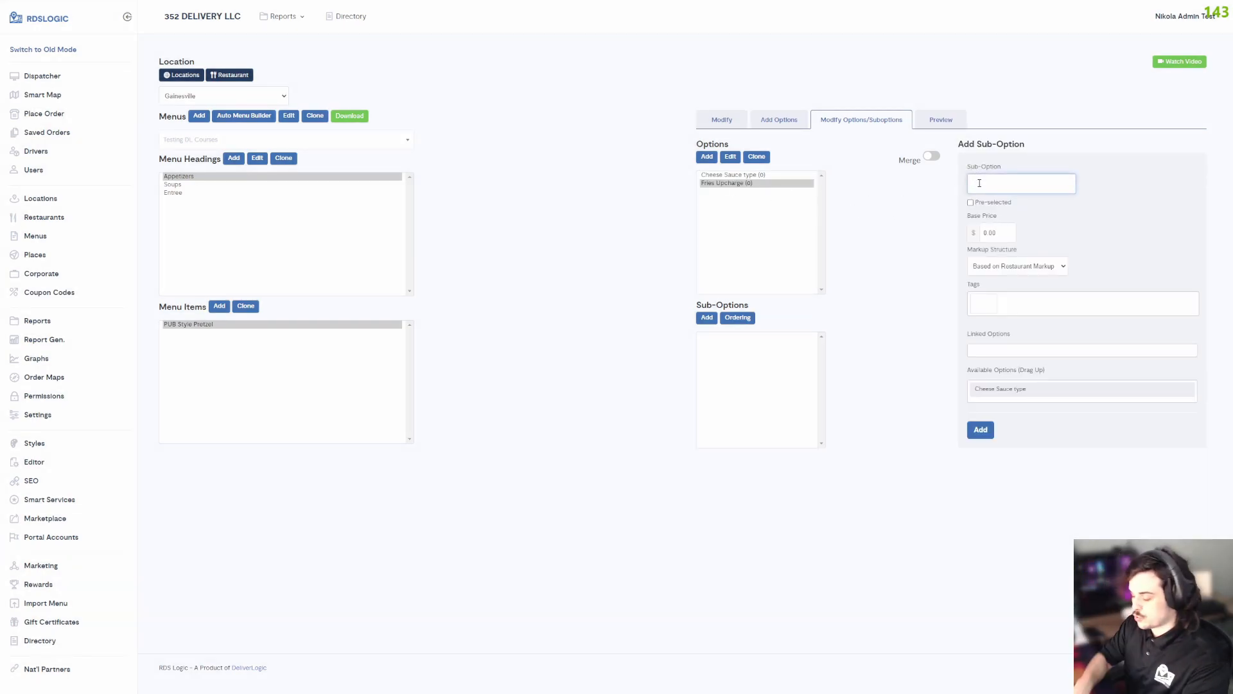
{"action": "type", "text": "Ad"}
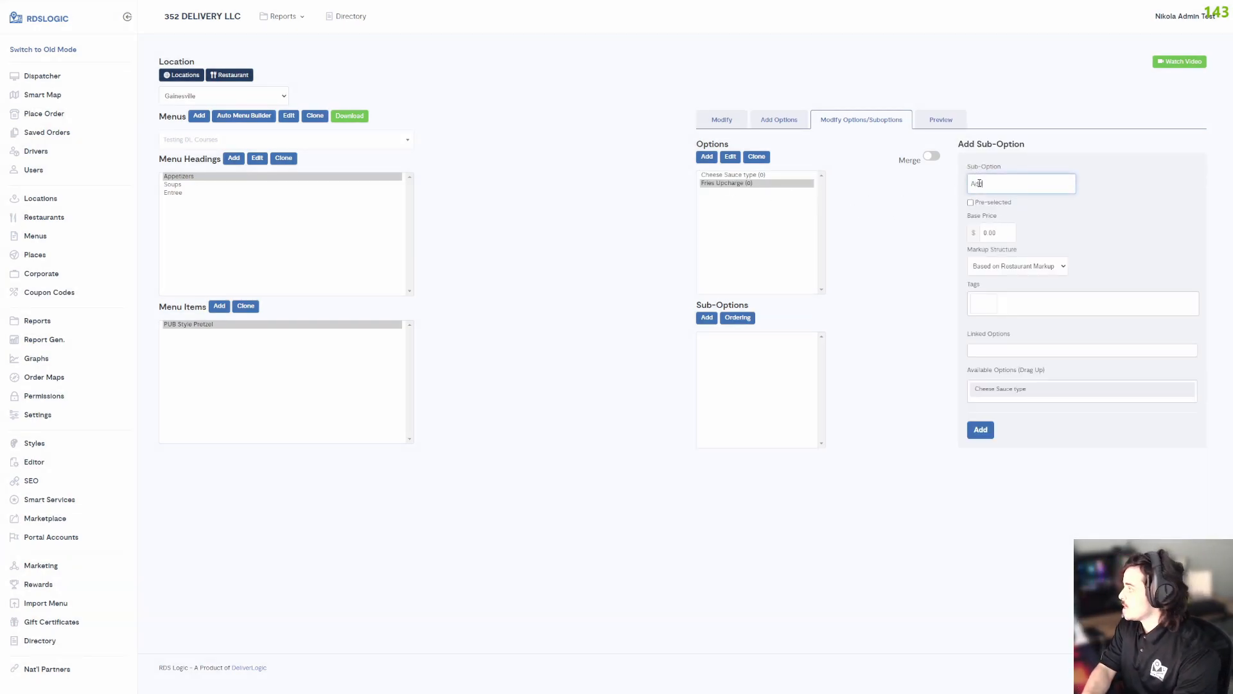
{"action": "type", "text": "d Cheese F"}
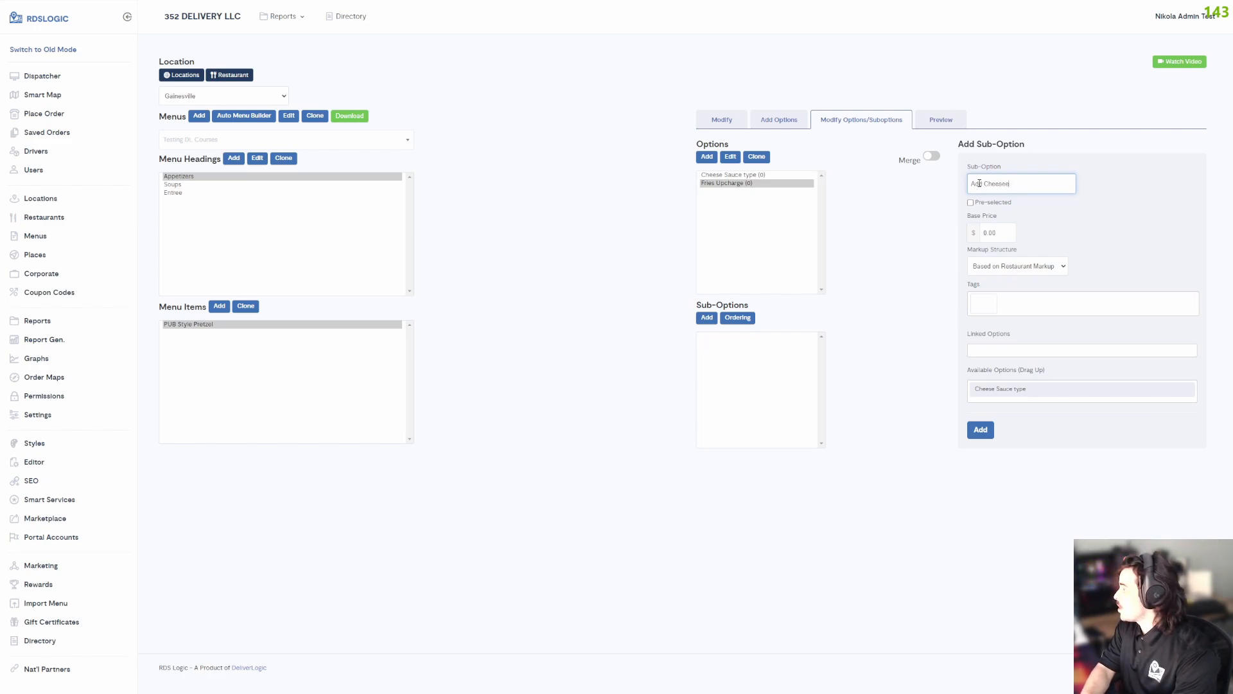
{"action": "type", "text": "ries"}
{"action": "key", "text": "Tab"}
{"action": "key", "text": "Tab"}
{"action": "type", "text": "5"}
{"action": "left_click", "coordinate": [993, 429]}
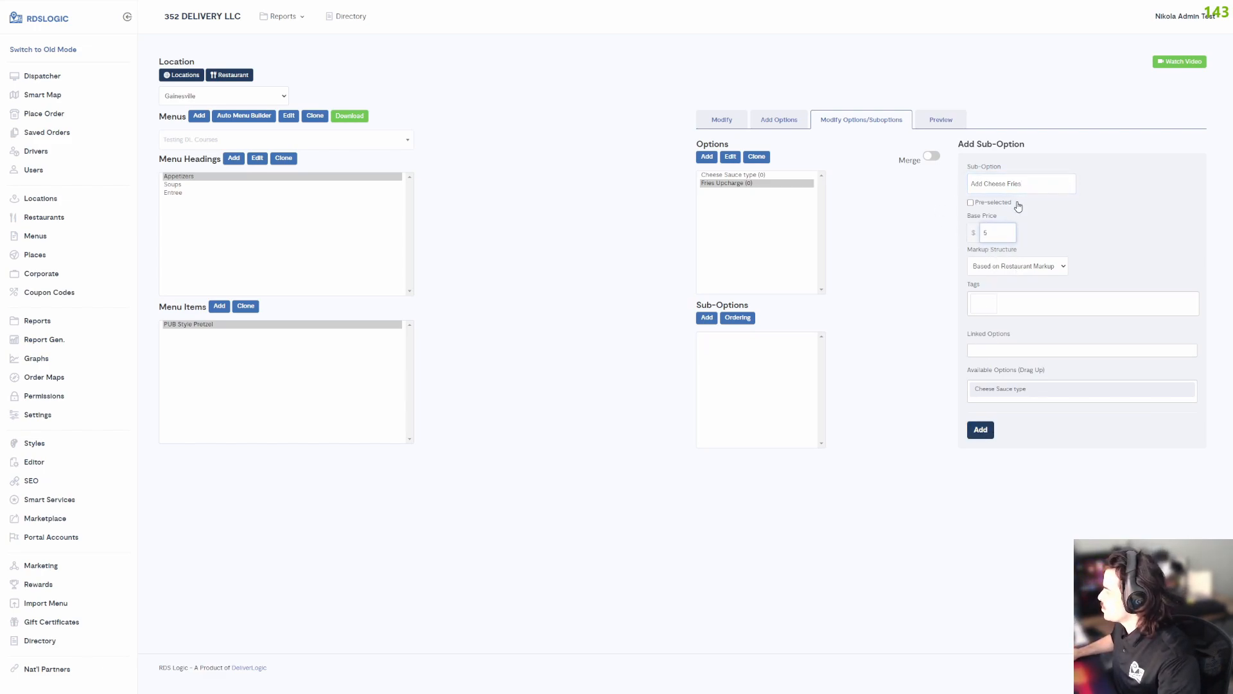
Add an "Add Cajun Fries" sub-option to Fries Upcharge with a base price of $4.
{"action": "left_click", "coordinate": [1017, 184]}
{"action": "type", "text": "Add Cajun Fries"}
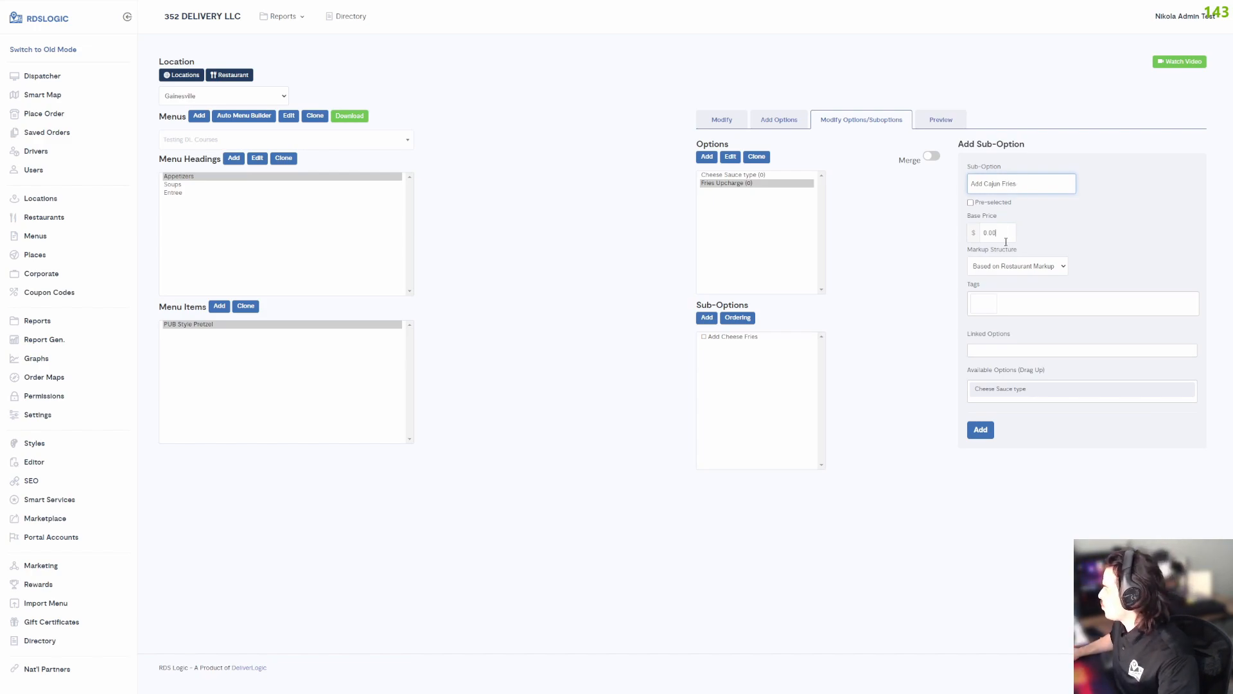
{"action": "left_click", "coordinate": [981, 430]}
Add an "Add Salt & Vinegar Fries" sub-option to Fries Upcharge with a base price of $4.
{"action": "left_click", "coordinate": [987, 191]}
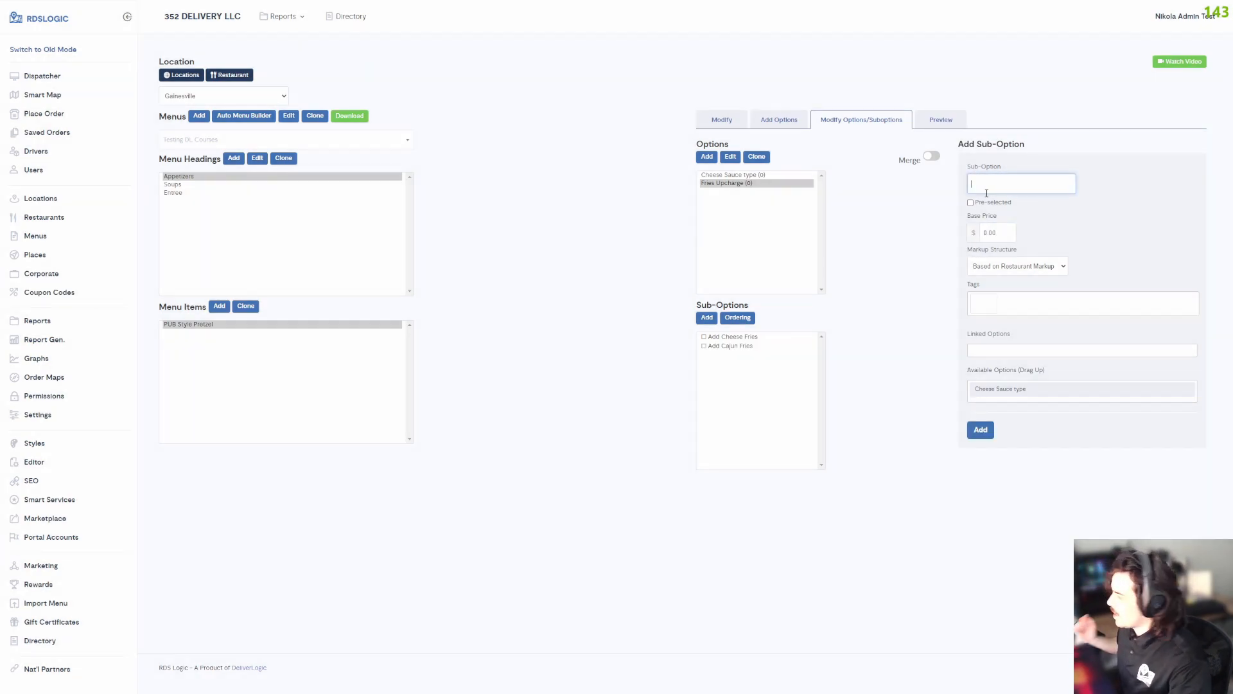
{"action": "type", "text": "Add Saly"}
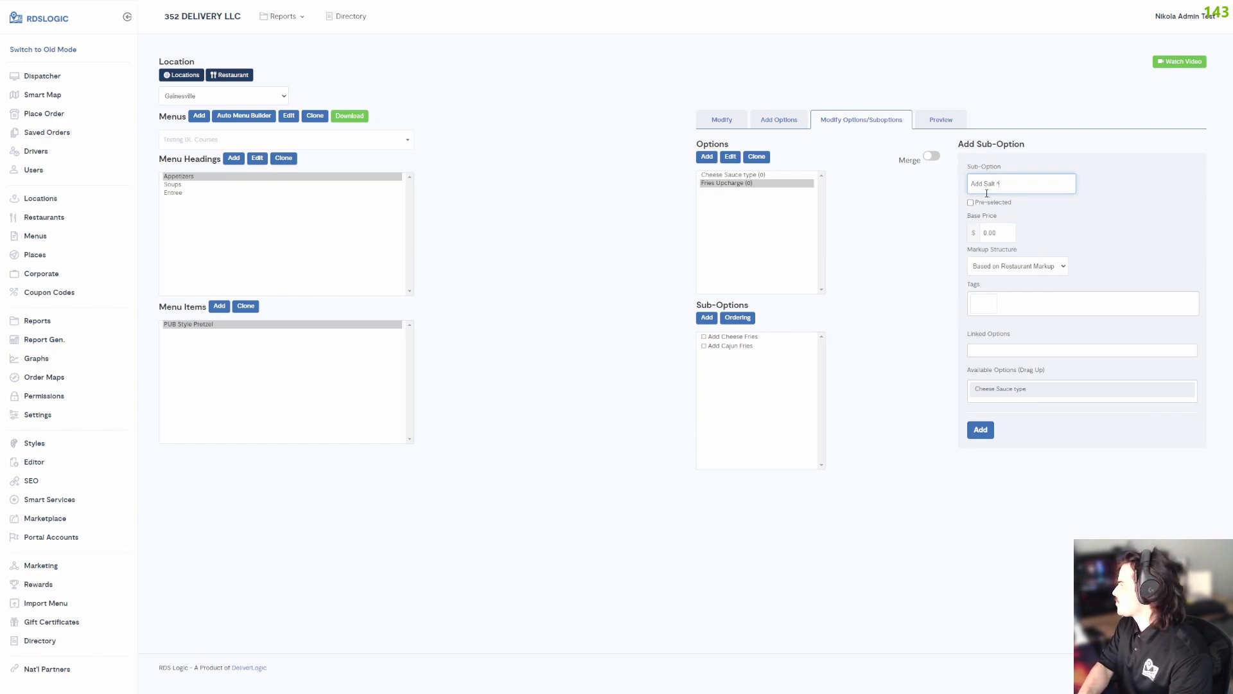
{"action": "type", "text": " & Vingge"}
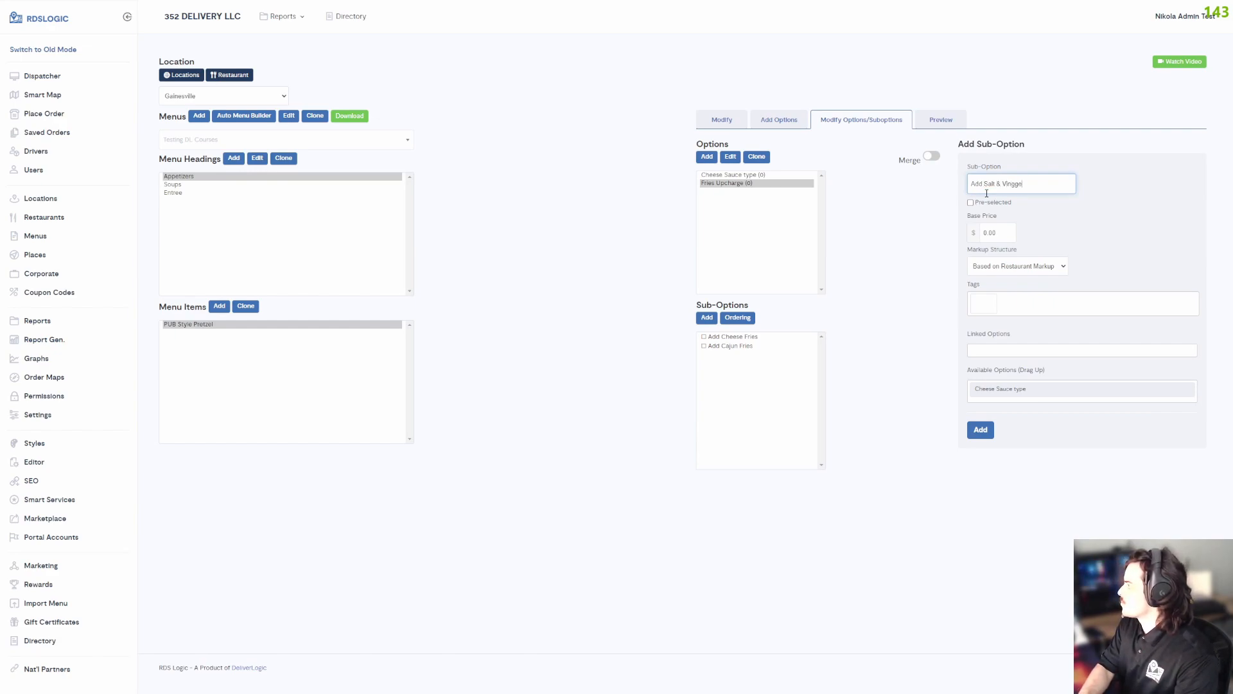
{"action": "key", "text": "BackSpace"}
{"action": "key", "text": "BackSpace"}
{"action": "key", "text": "BackSpace"}
{"action": "key", "text": "BackSpace"}
{"action": "type", "text": "negar Fries"}
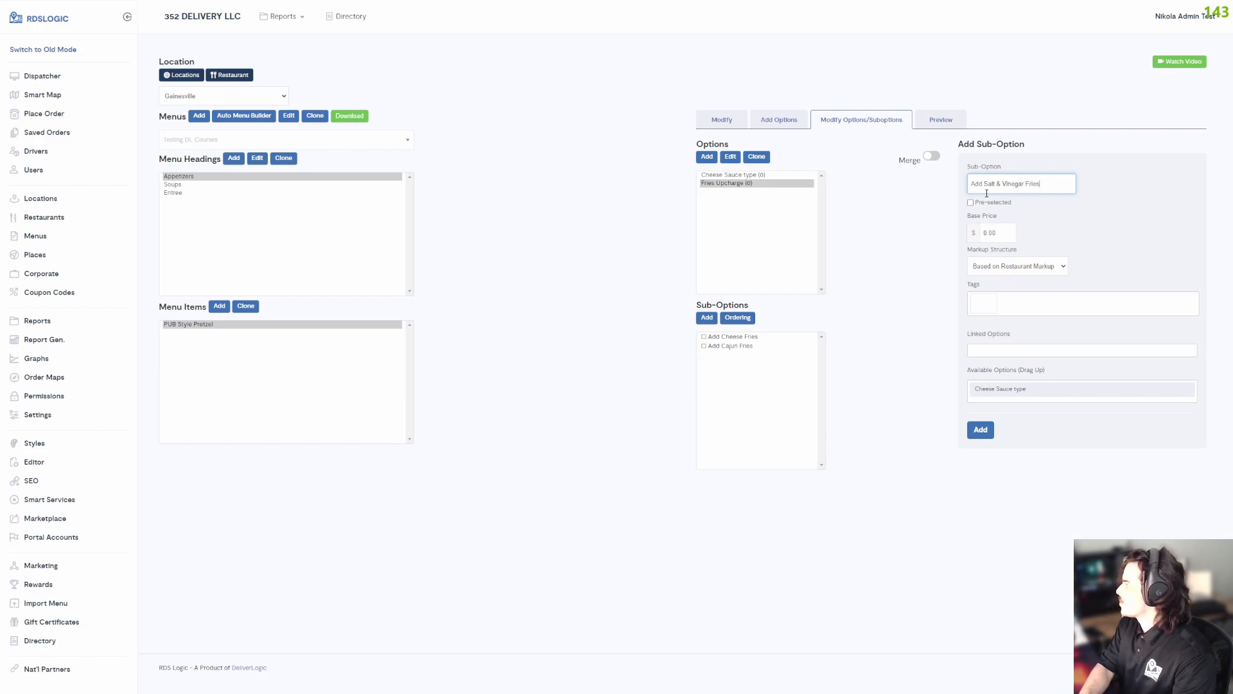
{"action": "left_click", "coordinate": [995, 231]}
{"action": "type", "text": "4"}
{"action": "left_click", "coordinate": [980, 430]}
Add a "No Fries" sub-option to Fries Upcharge without an extra price.
{"action": "left_click", "coordinate": [1010, 187]}
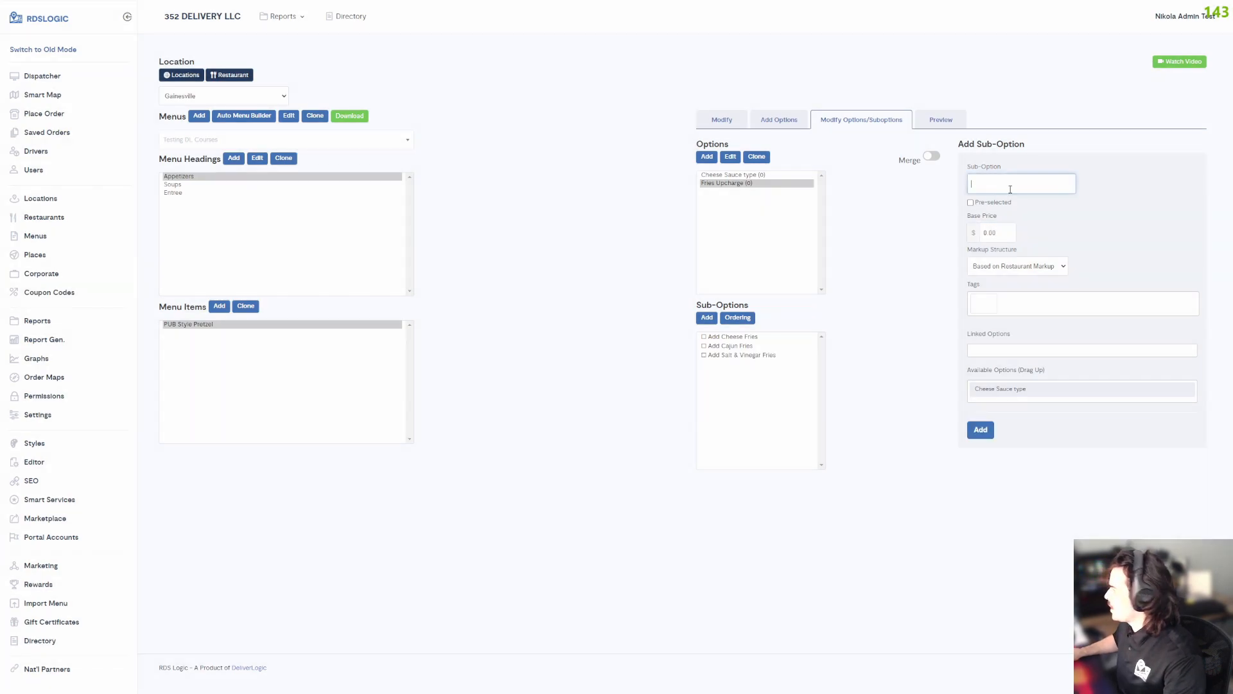
{"action": "key", "text": "BackSpace"}
{"action": "type", "text": "Fries"}
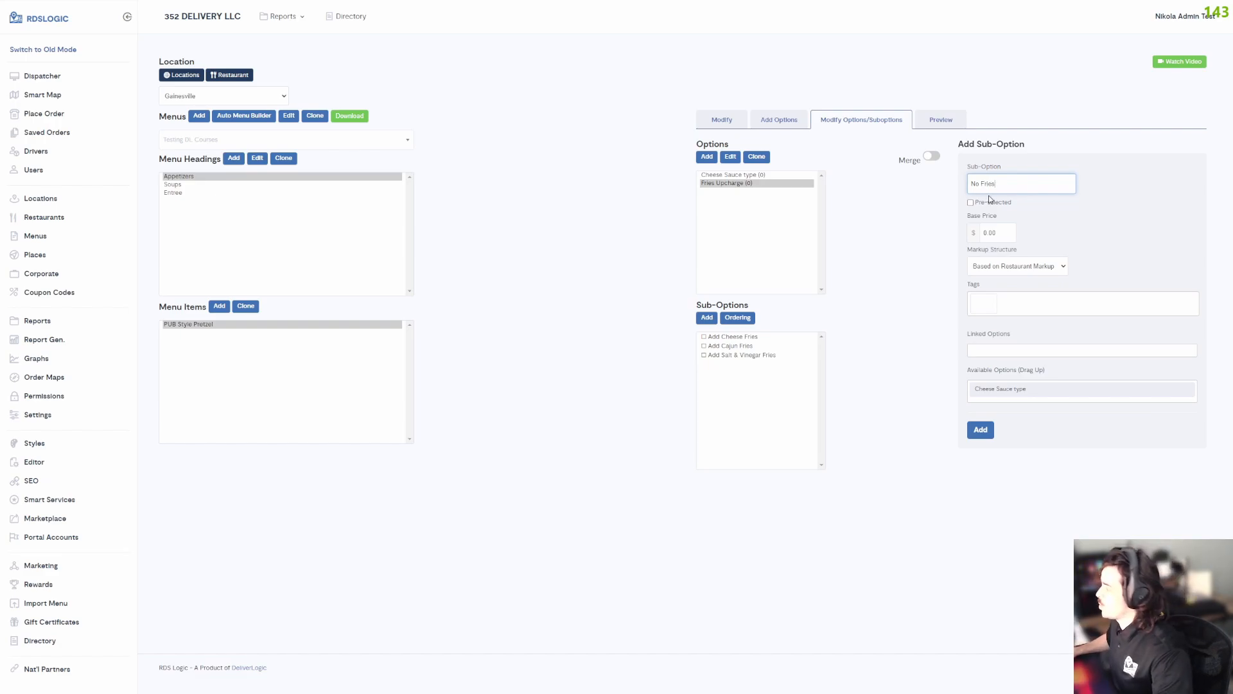
{"action": "left_click", "coordinate": [981, 430]}
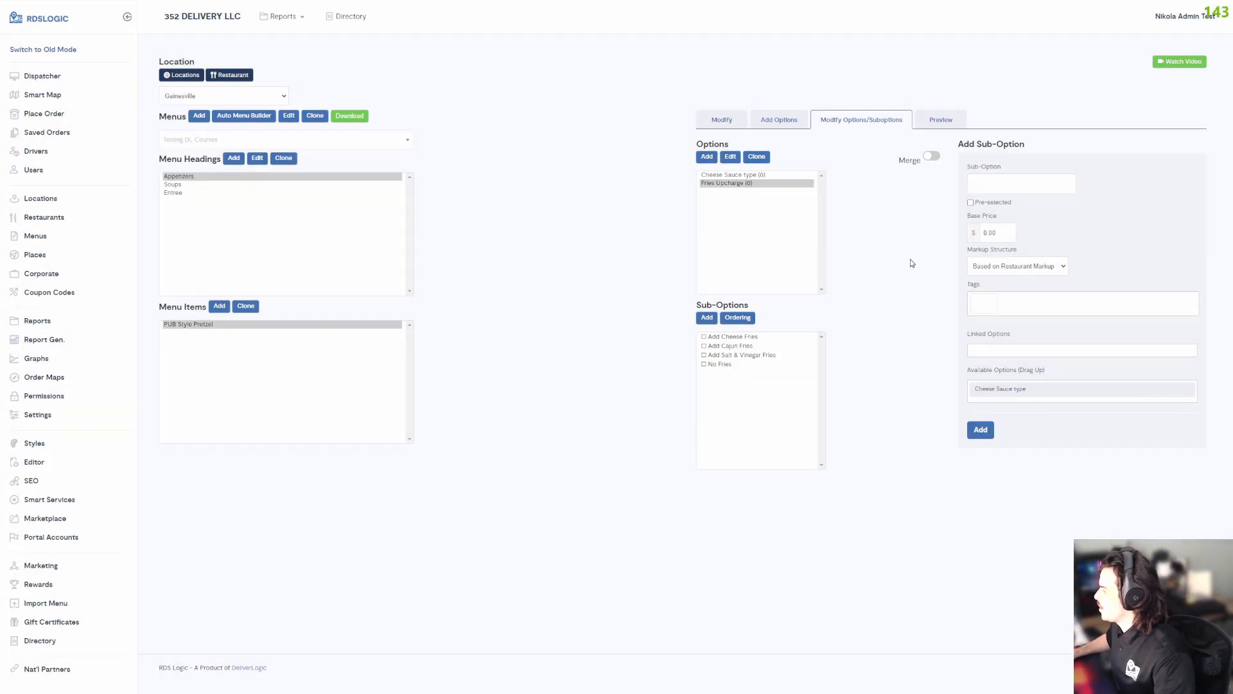
Assign the Cheese Sauce type and Fries Upcharge options to PUB Style Pretzel, in that order, and save.
{"action": "left_click", "coordinate": [745, 183]}
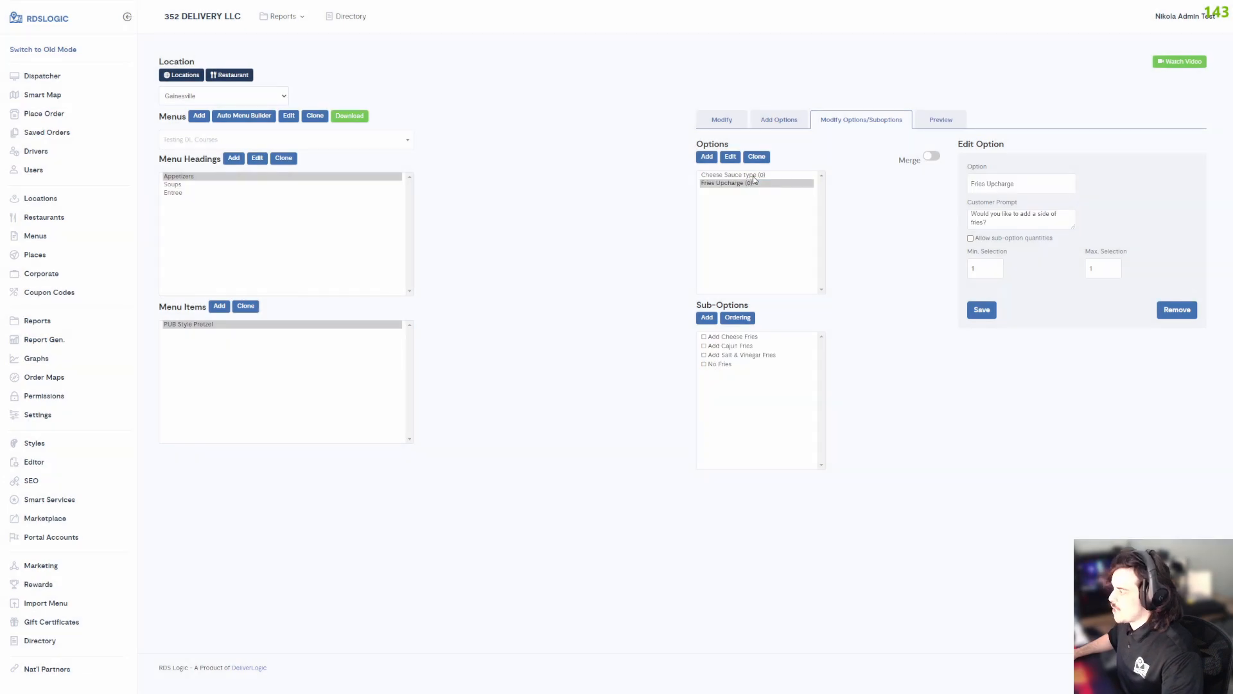
{"action": "left_click", "coordinate": [756, 176]}
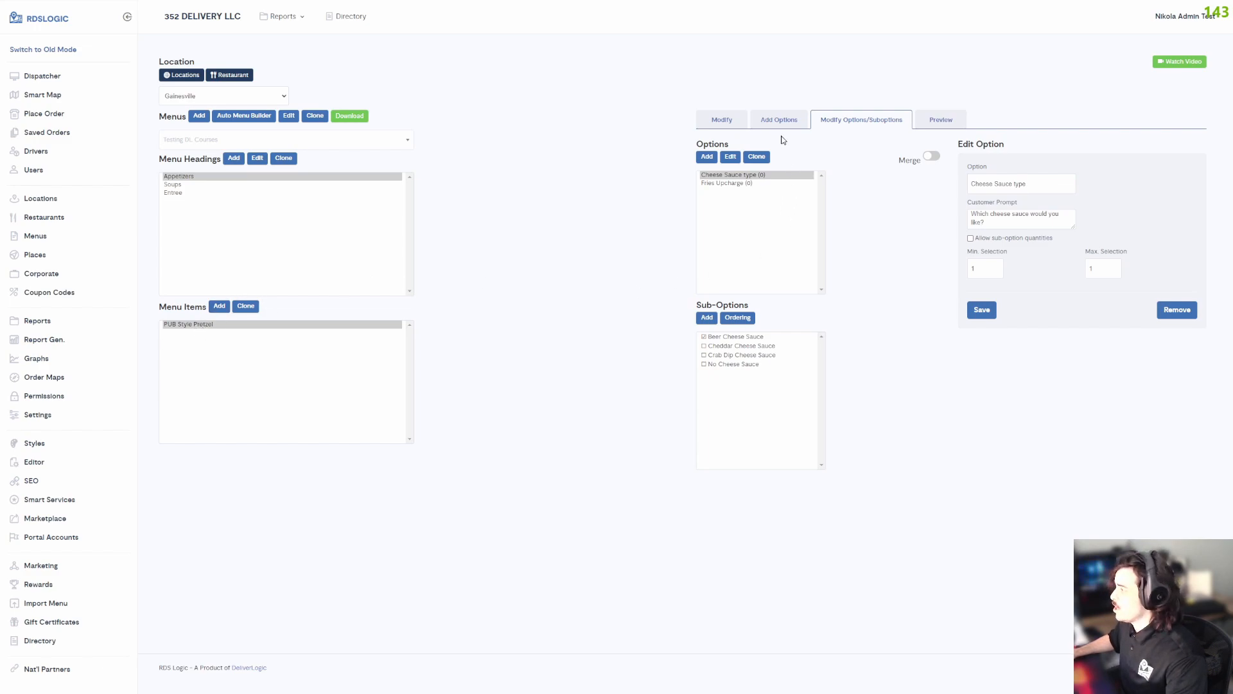
{"action": "left_click", "coordinate": [782, 124]}
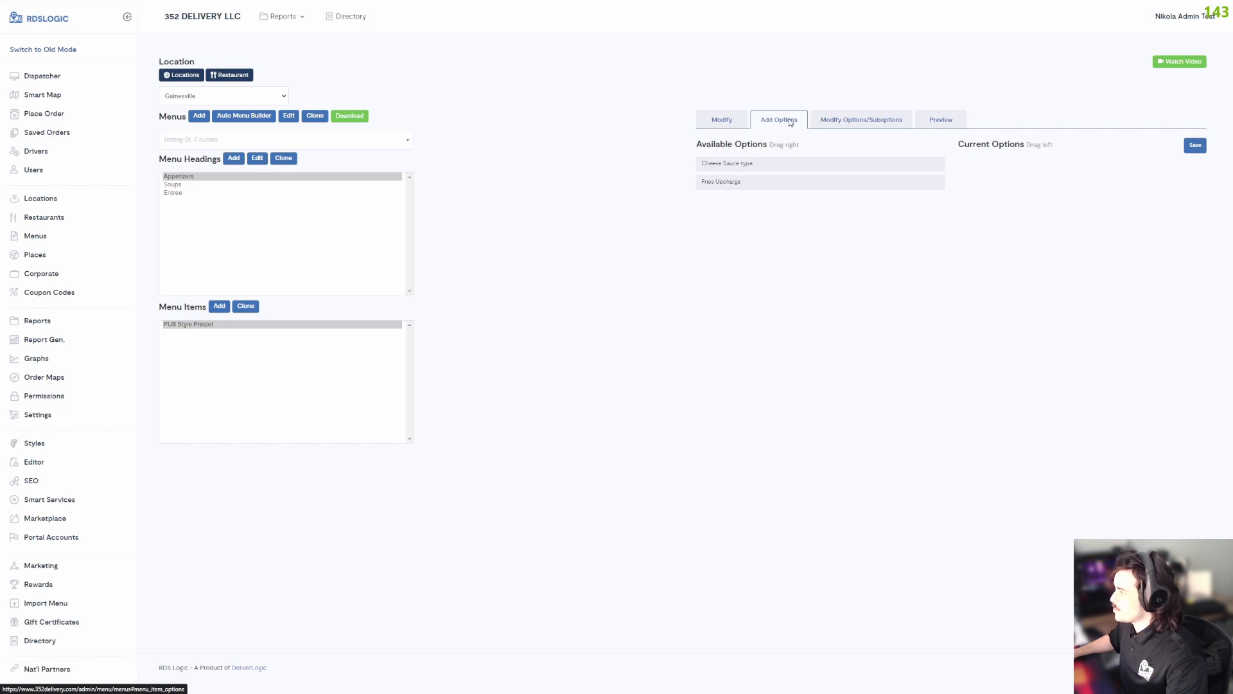
{"action": "left_click_drag", "start_coordinate": [727, 162], "coordinate": [778, 145]}
{"action": "left_click_drag", "start_coordinate": [957, 147], "coordinate": [1019, 146]}
{"action": "left_click", "coordinate": [742, 155]}
{"action": "left_click_drag", "start_coordinate": [732, 163], "coordinate": [1008, 161]}
{"action": "left_click_drag", "start_coordinate": [712, 157], "coordinate": [986, 182]}
{"action": "left_click", "coordinate": [1195, 145]}
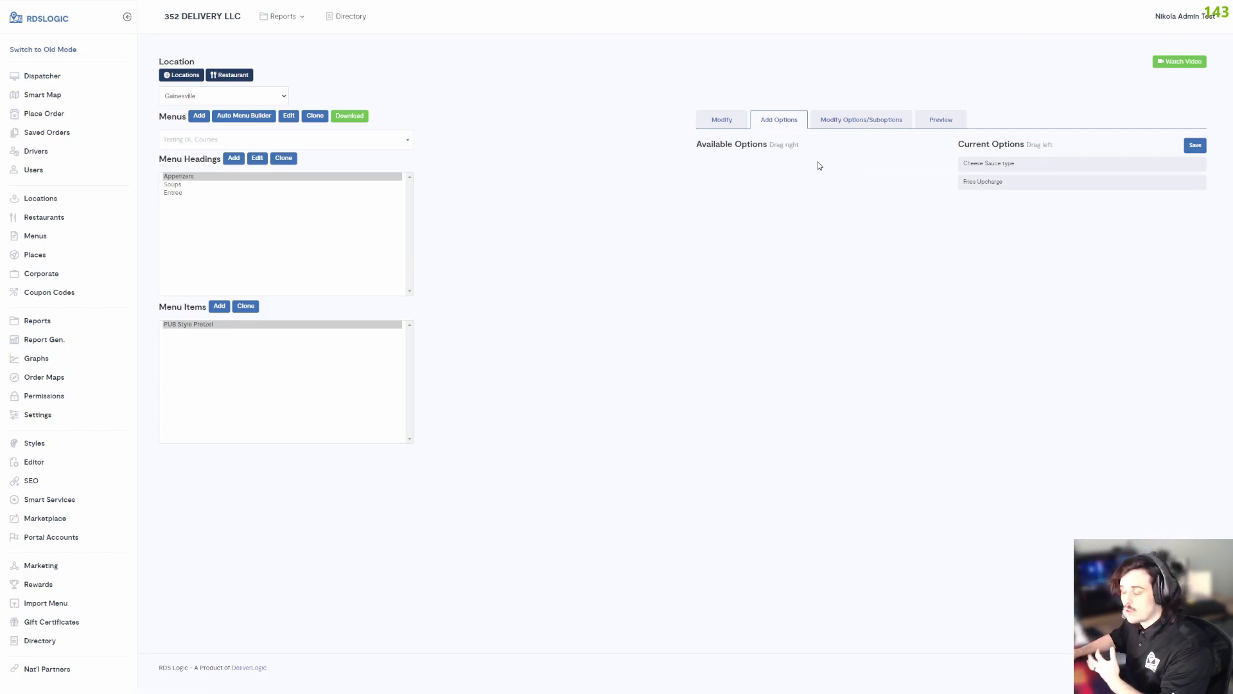
Preview PUB Style Pretzel and examine its customer prompts, selection requirements and sub-option upcharges.
{"action": "left_click", "coordinate": [927, 129]}
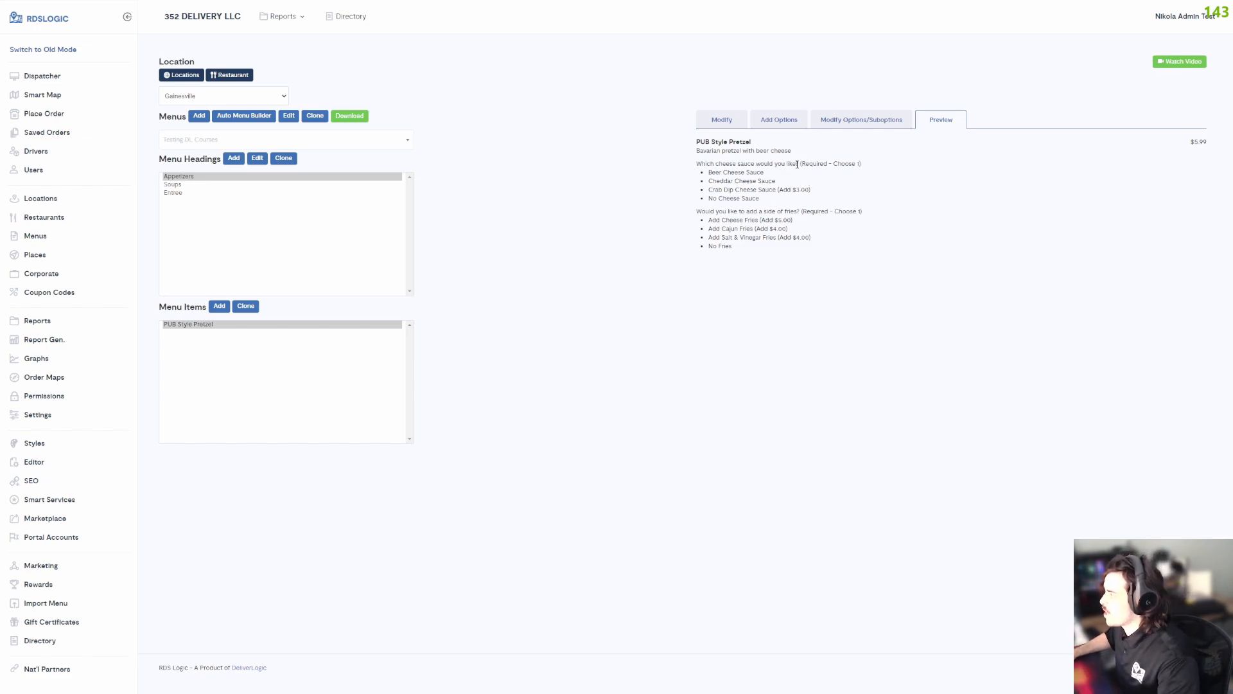
{"action": "left_click_drag", "start_coordinate": [802, 165], "coordinate": [867, 164]}
{"action": "double_click", "coordinate": [707, 164]}
{"action": "left_click_drag", "start_coordinate": [712, 166], "coordinate": [800, 163]}
{"action": "left_click", "coordinate": [766, 165]}
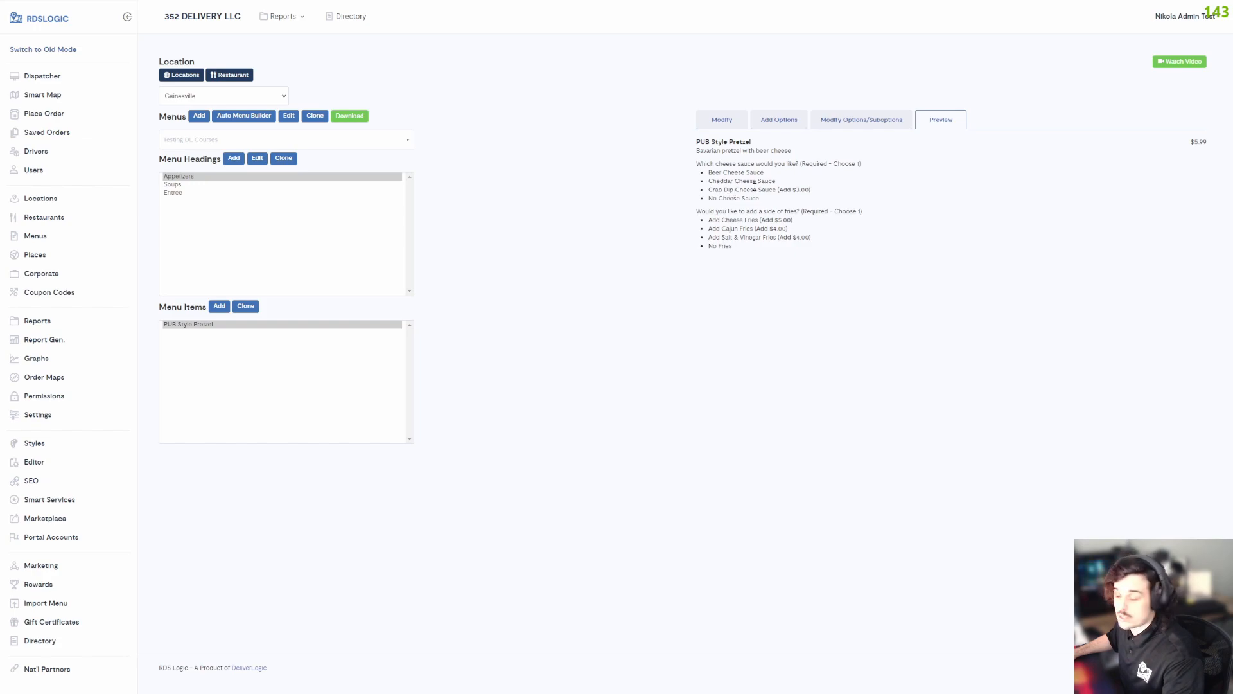
{"action": "left_click_drag", "start_coordinate": [812, 190], "coordinate": [779, 190]}
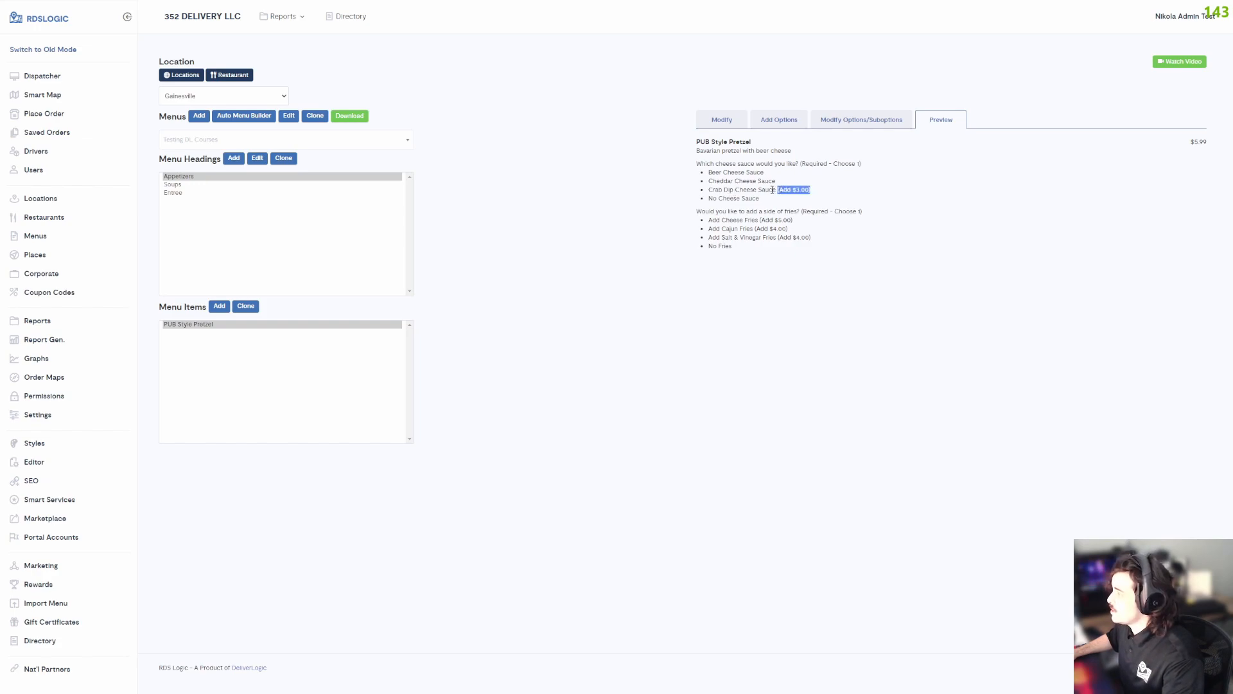
{"action": "left_click", "coordinate": [795, 191]}
{"action": "left_click_drag", "start_coordinate": [779, 190], "coordinate": [810, 190]}
{"action": "left_click", "coordinate": [819, 190]}
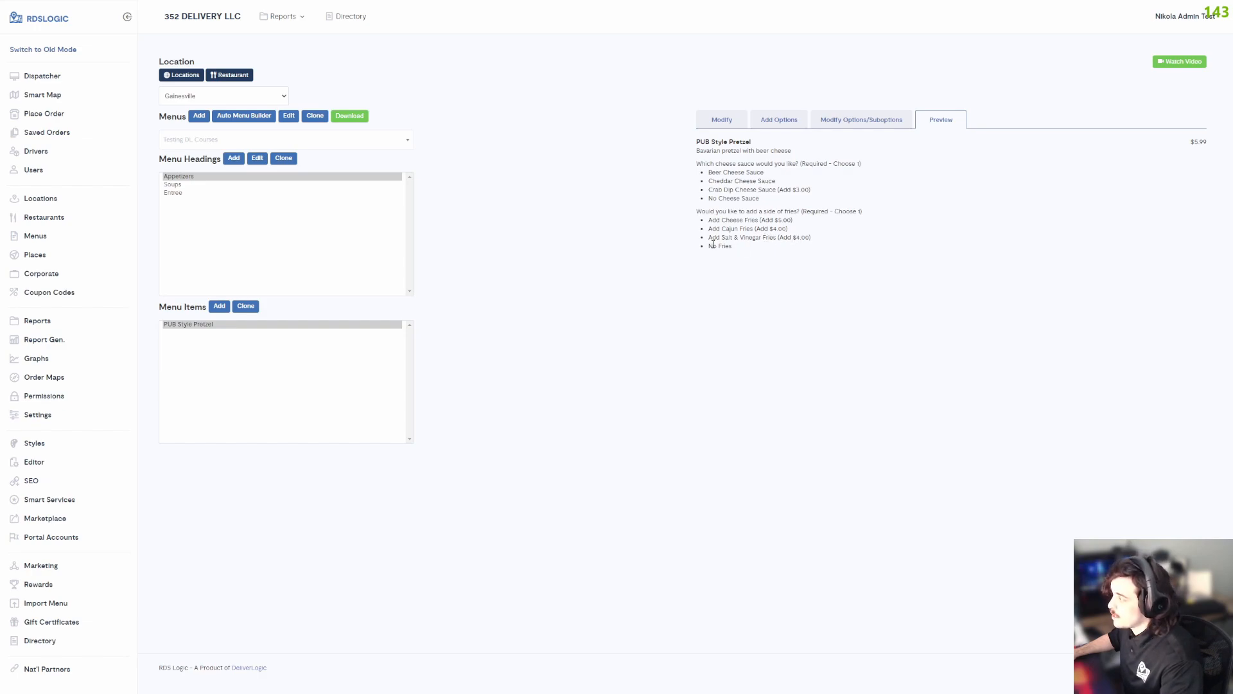
{"action": "left_click", "coordinate": [749, 237]}
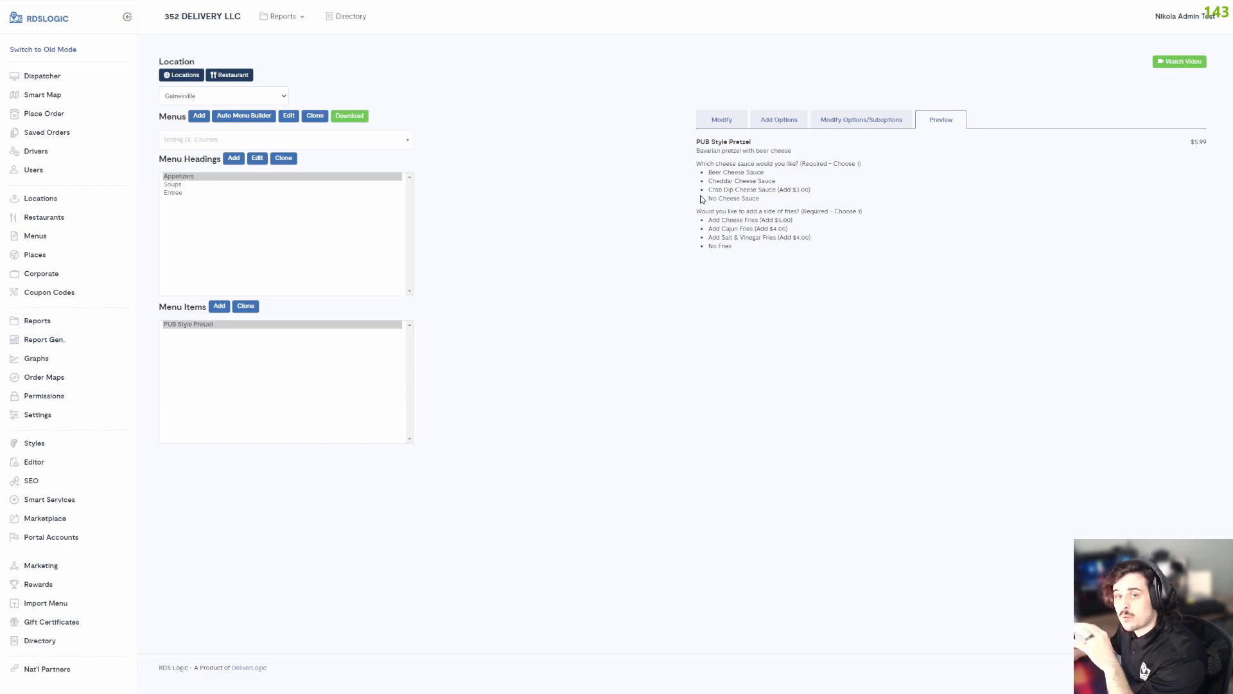
Open the Beer Cheese Sauce sub-option of Cheese Sauce type and examine which options are available for linking.
{"action": "left_click", "coordinate": [840, 125]}
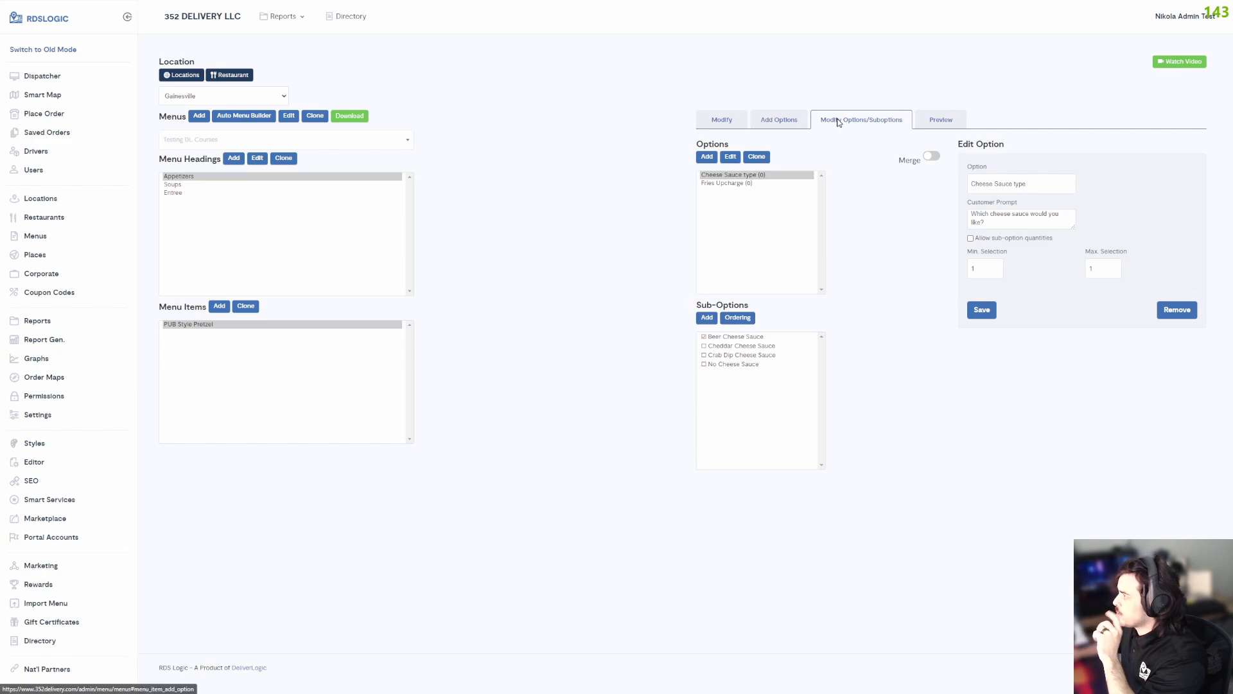
{"action": "left_click", "coordinate": [714, 174]}
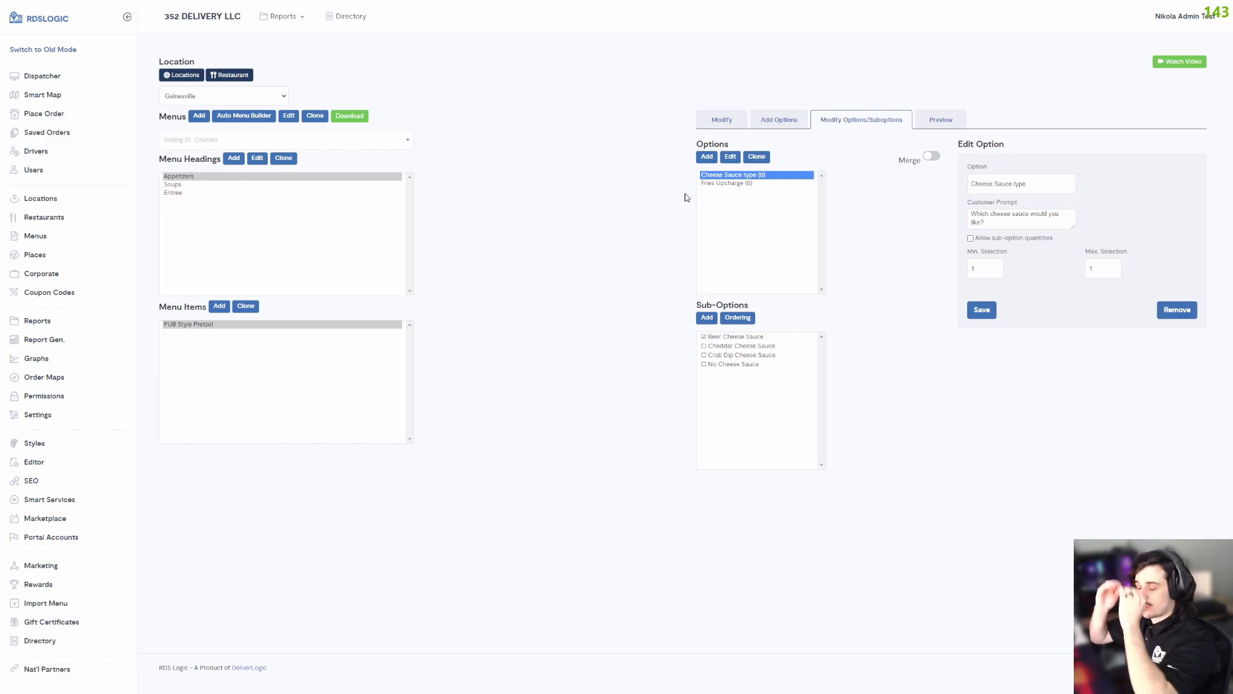
{"action": "left_click", "coordinate": [743, 338]}
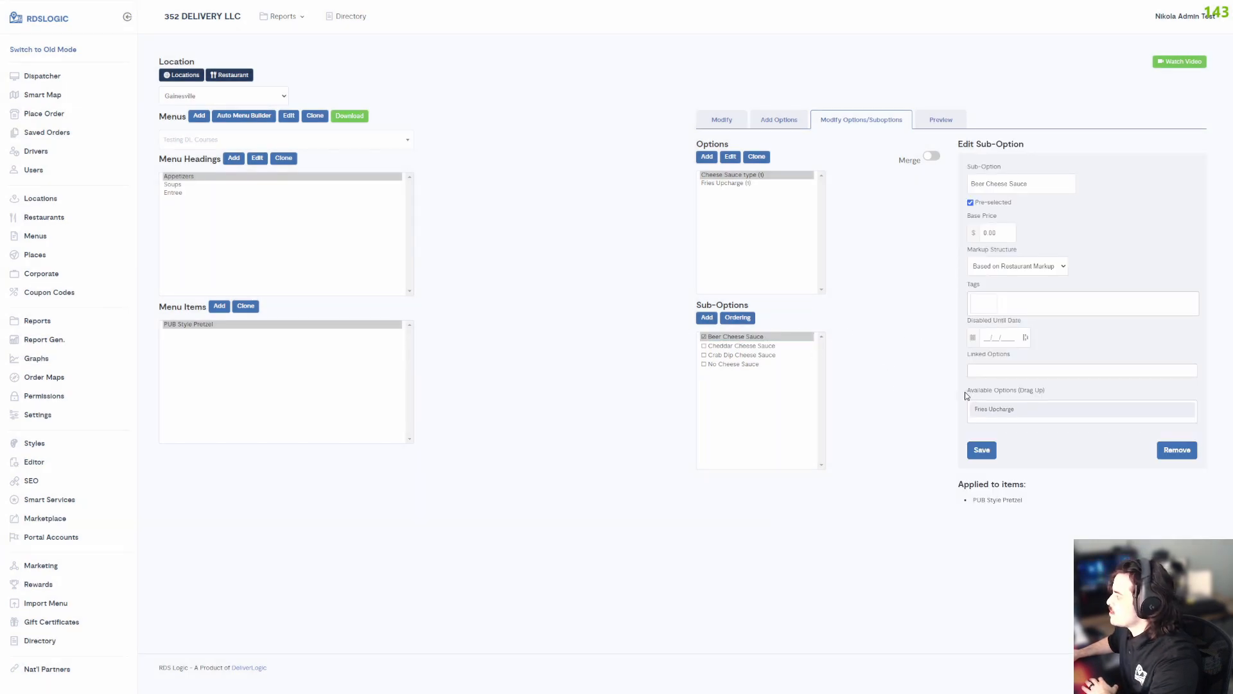
{"action": "left_click_drag", "start_coordinate": [967, 390], "coordinate": [1050, 396]}
{"action": "left_click", "coordinate": [1059, 396]}
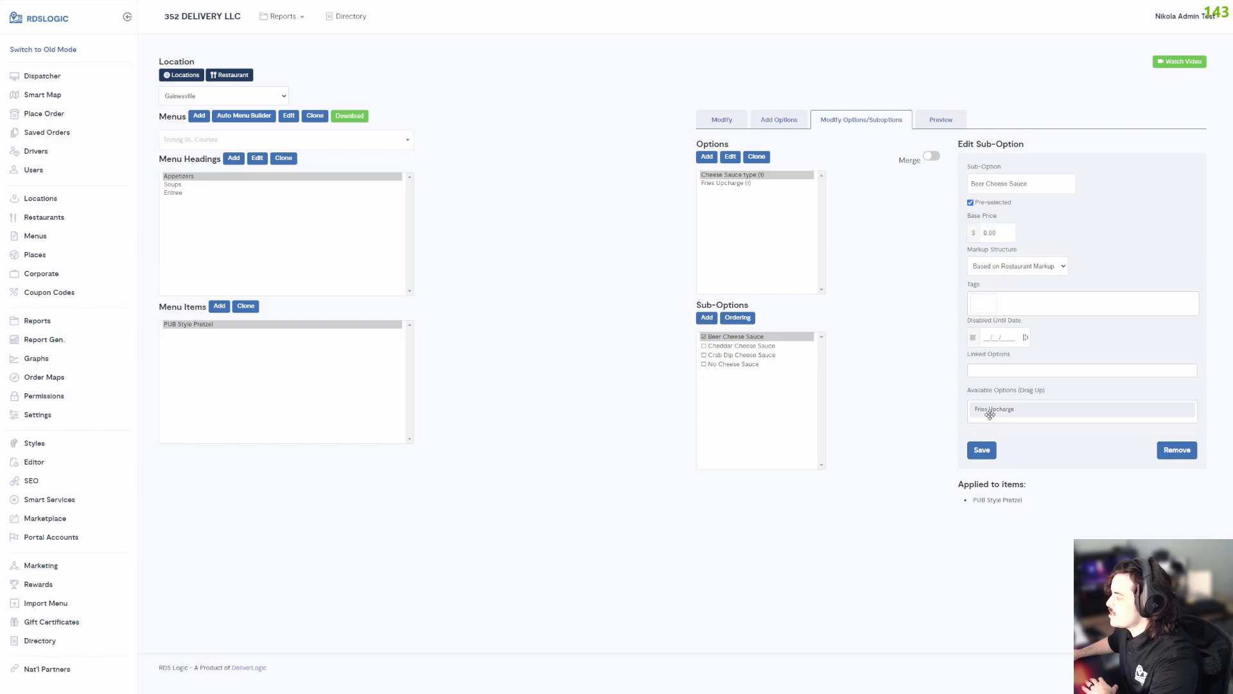
Start a new option named "Cheese Sauce Type" with the customer prompt "Would you like a dairy free cheese sauce?".
{"action": "left_click", "coordinate": [706, 158]}
{"action": "type", "text": "Cheese"}
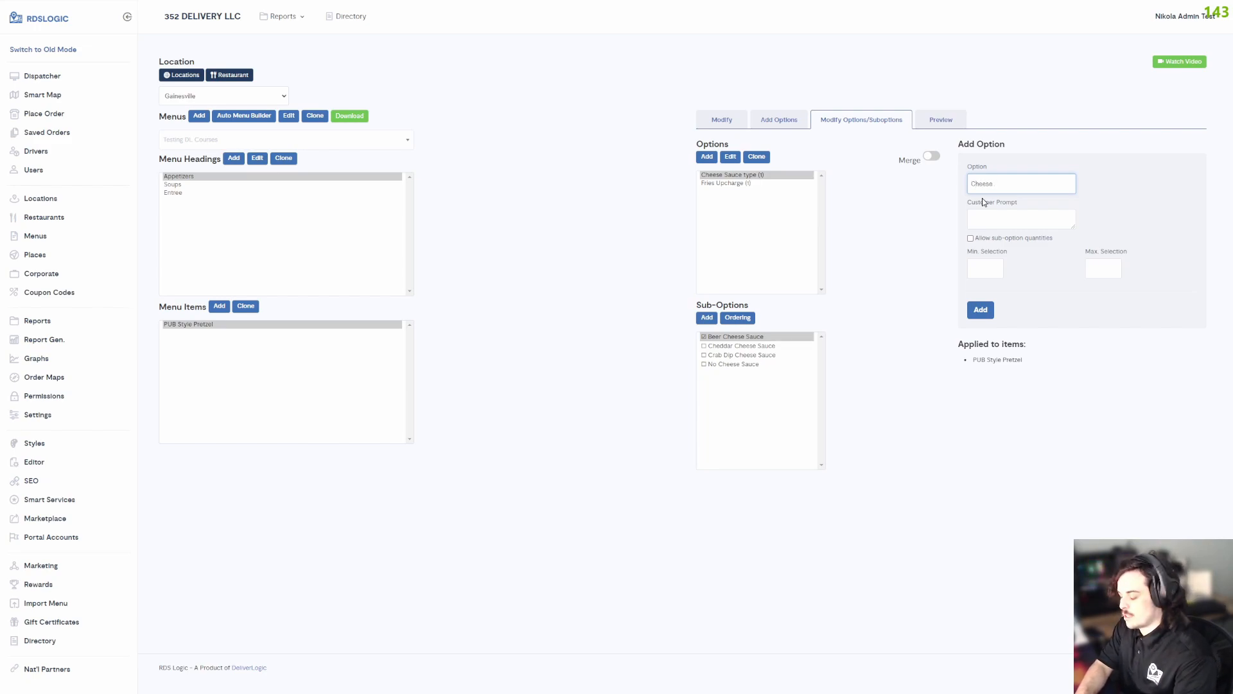
{"action": "type", "text": " Sauce Type"}
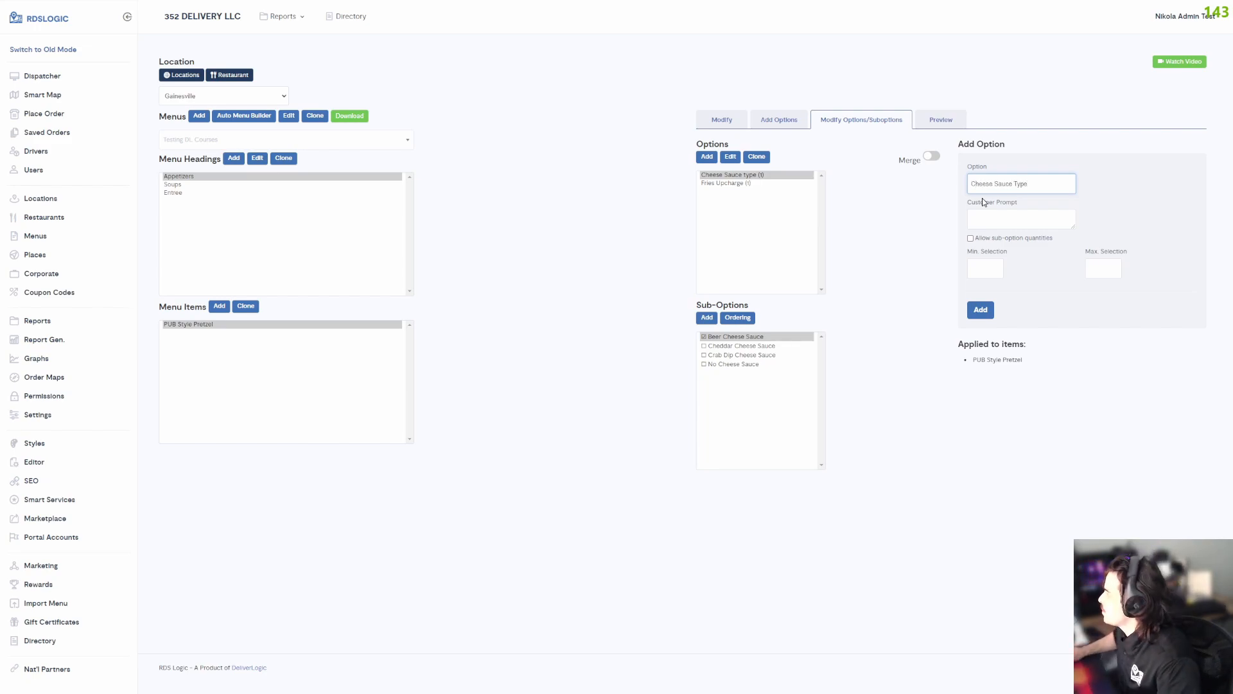
{"action": "left_click", "coordinate": [983, 217]}
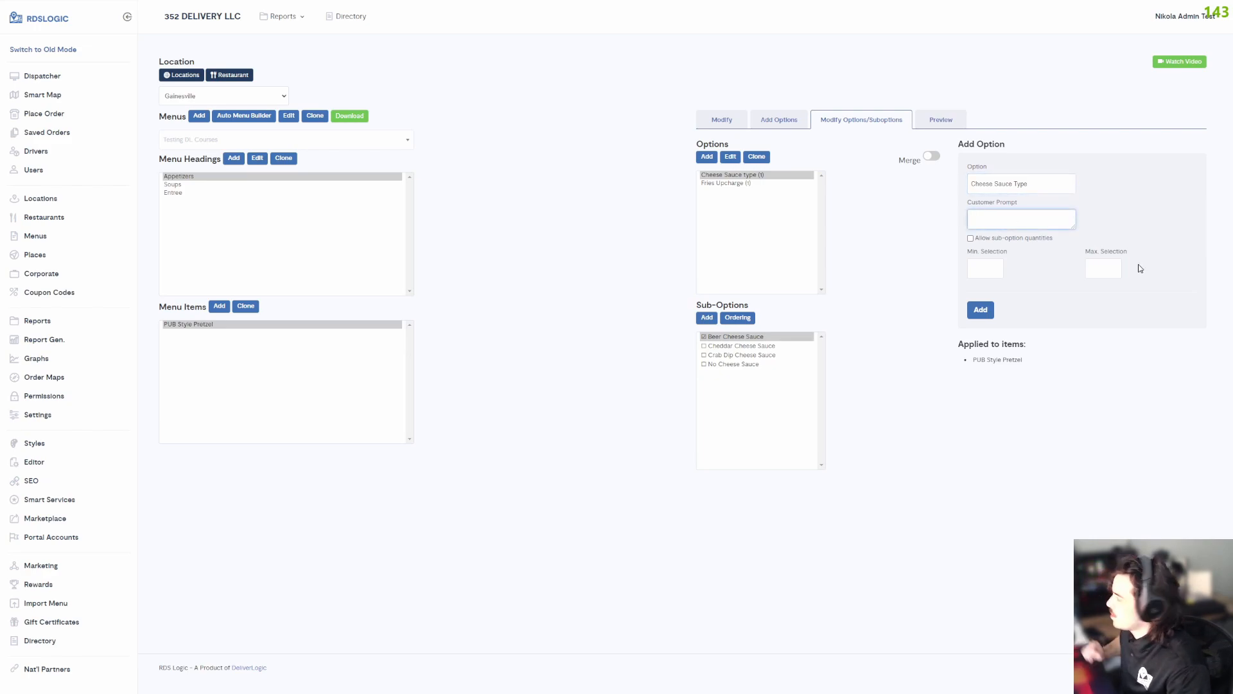
{"action": "type", "text": "Wo"}
{"action": "key", "text": "BackSpace"}
{"action": "key", "text": "BackSpace"}
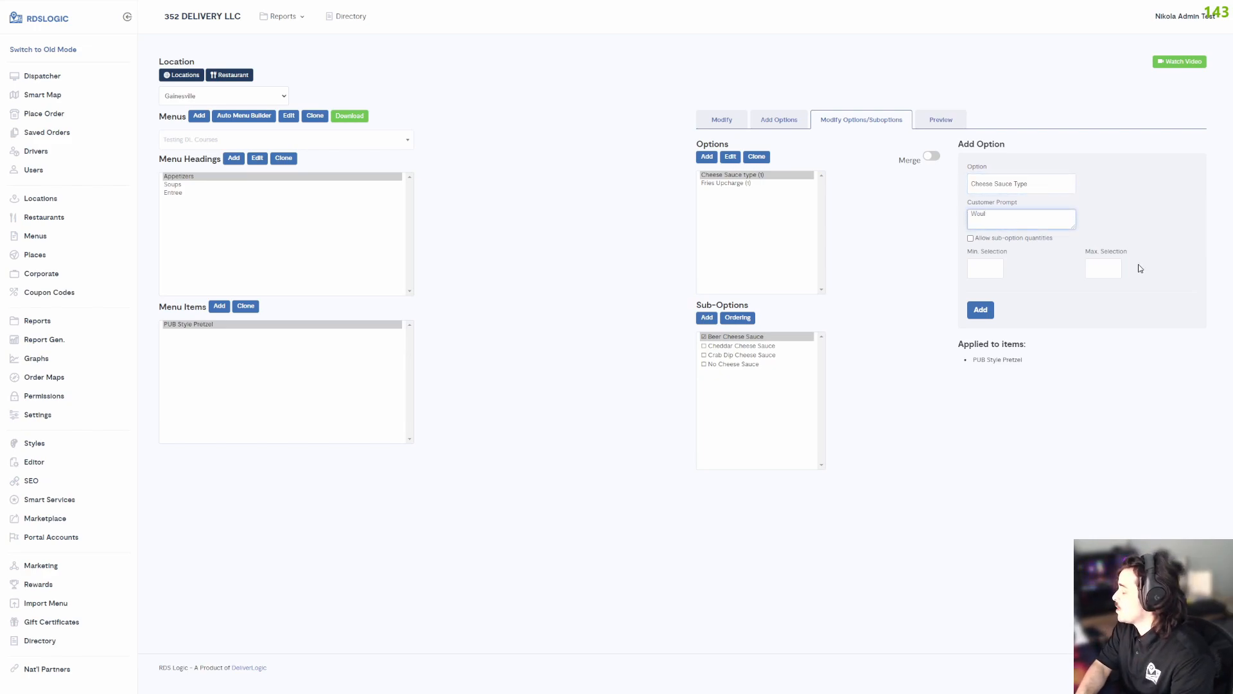
{"action": "type", "text": "Would you "}
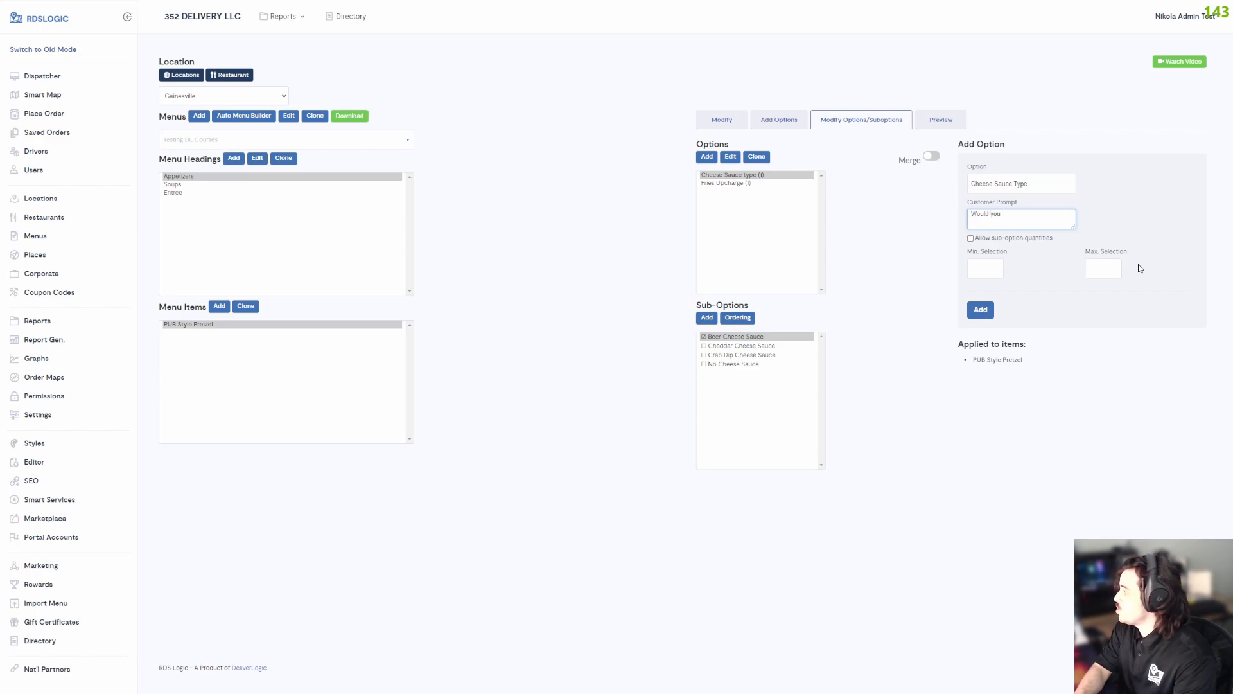
{"action": "type", "text": "like a dairy fre"}
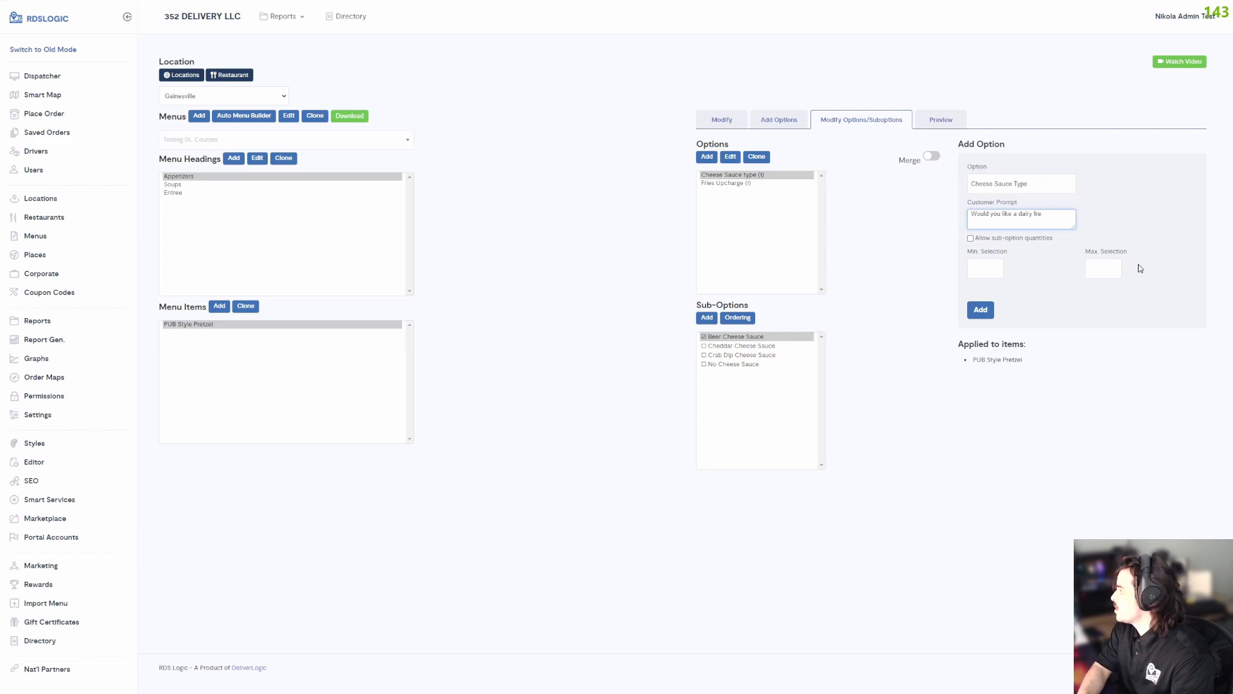
{"action": "type", "text": "eee cheese sauce?"}
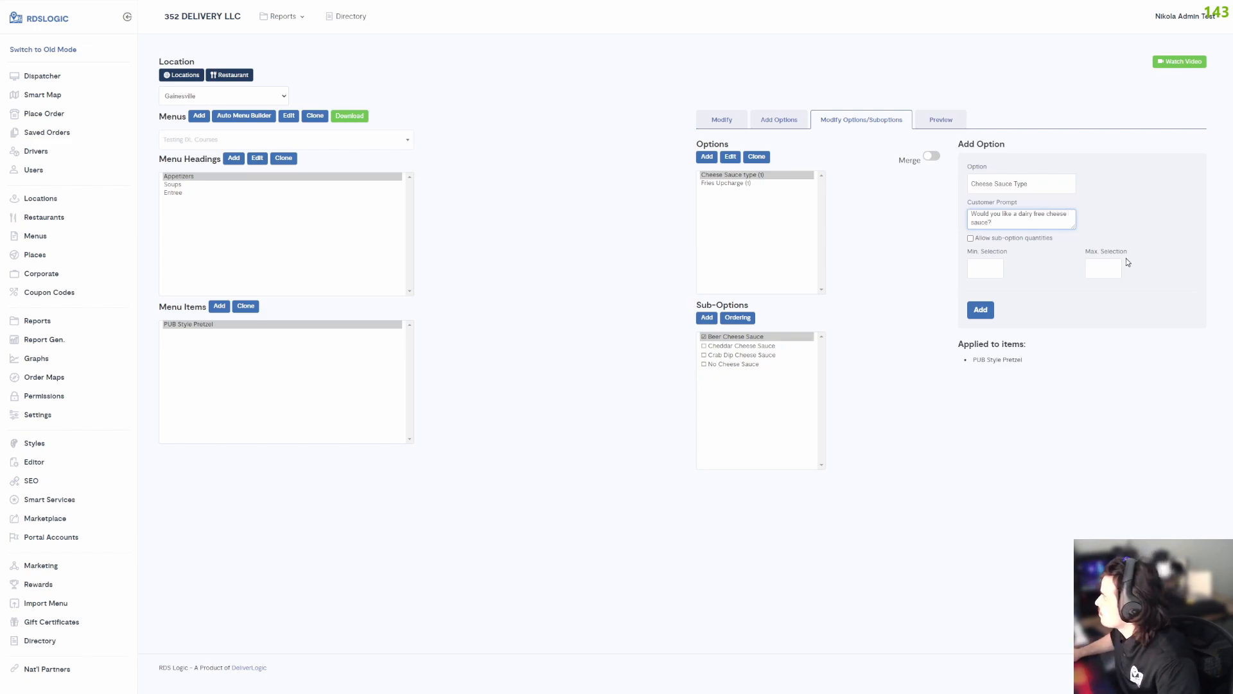
Set the new option's minimum selection to 0 and maximum selection to 1, and add it.
{"action": "left_click", "coordinate": [985, 268]}
{"action": "type", "text": "0"}
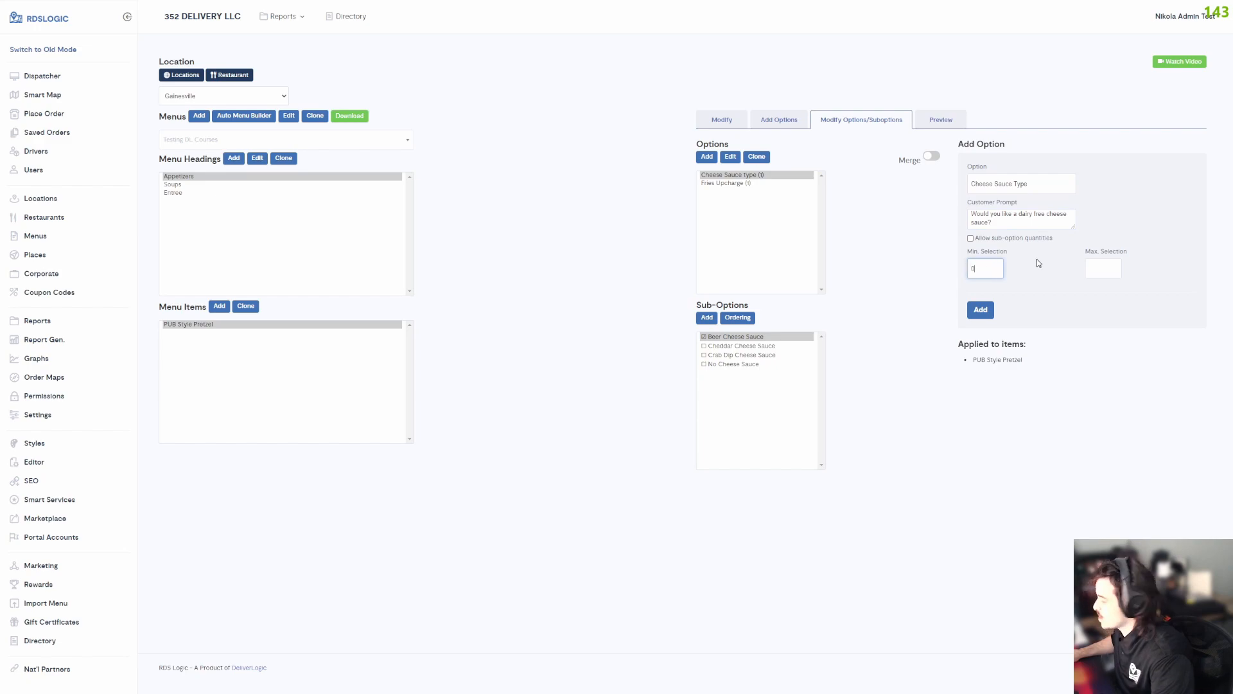
{"action": "left_click", "coordinate": [1109, 277]}
{"action": "type", "text": "1"}
{"action": "left_click", "coordinate": [980, 310]}
Add "Yes" and "No" sub-options without an extra price to the new dairy-free Cheese Sauce Type option.
{"action": "left_click", "coordinate": [991, 186]}
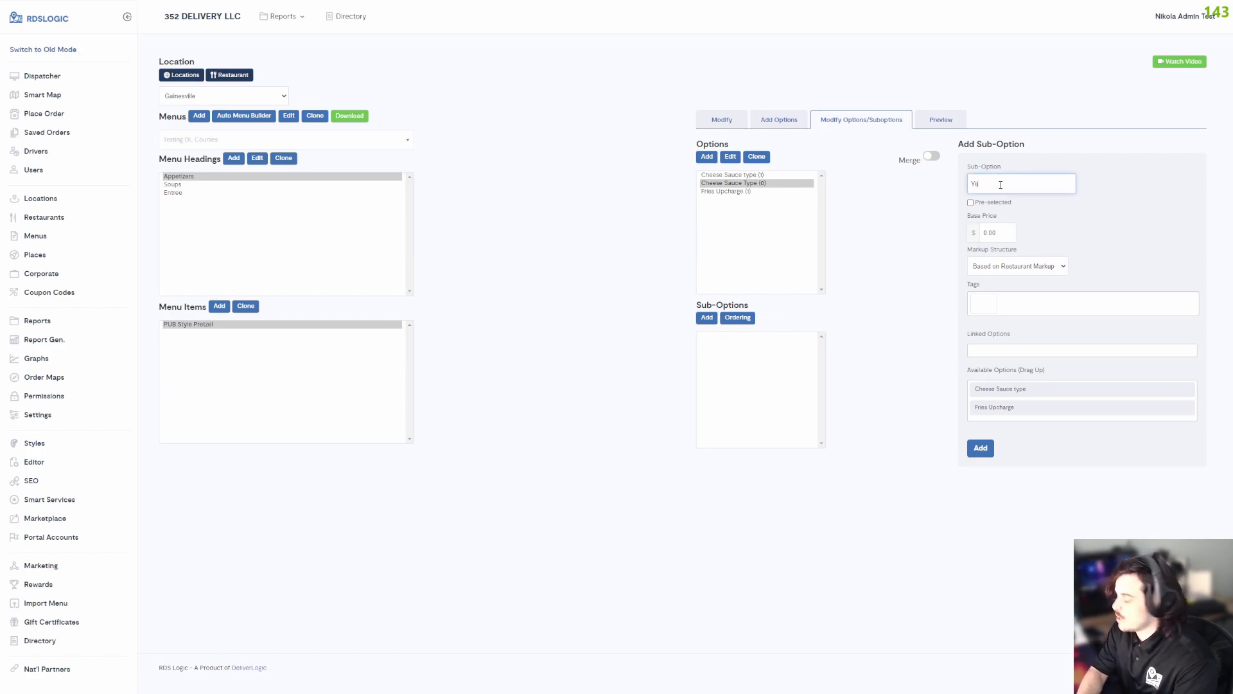
{"action": "type", "text": "Yes"}
{"action": "left_click", "coordinate": [981, 448]}
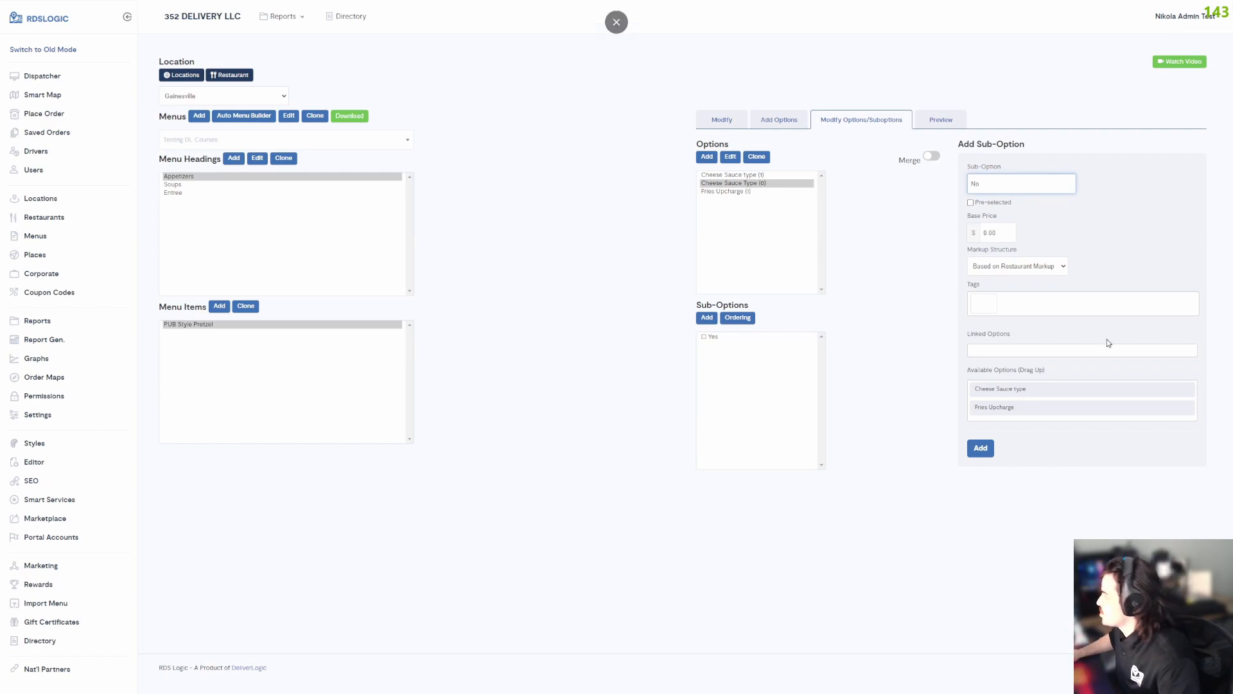
{"action": "left_click", "coordinate": [982, 448]}
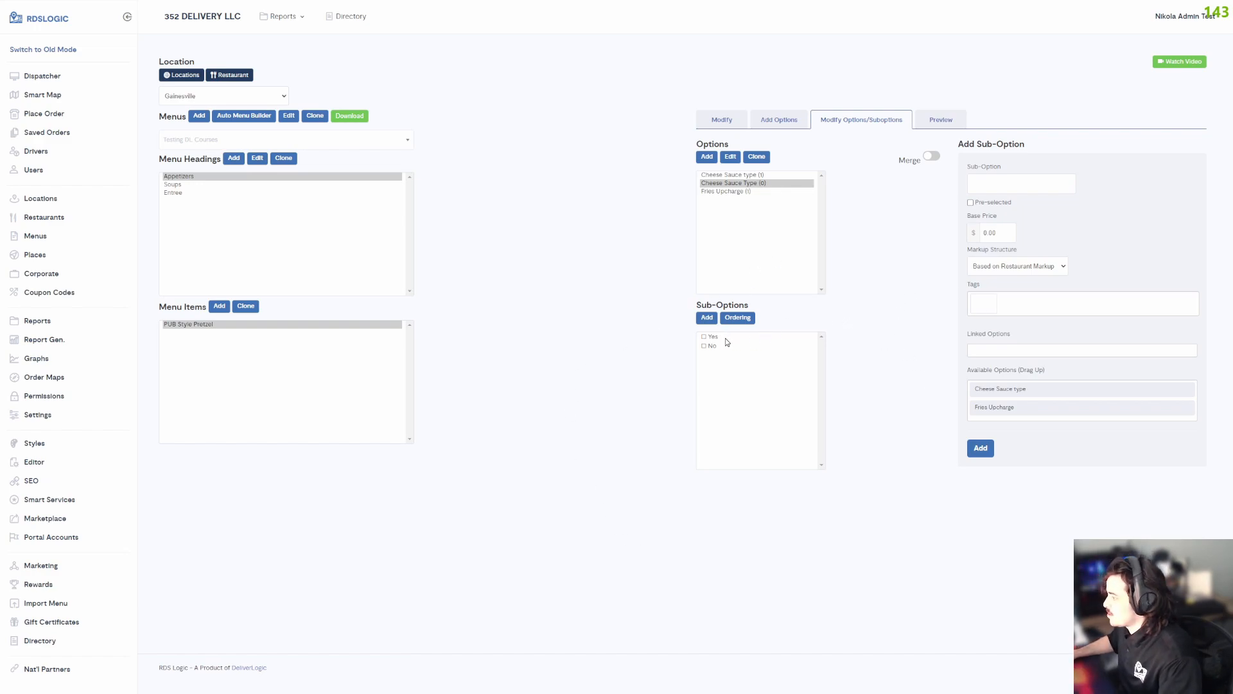
Rename the dairy-free option as "Cheese Sauce Type (Non dairy)" and save it.
{"action": "left_click", "coordinate": [740, 184]}
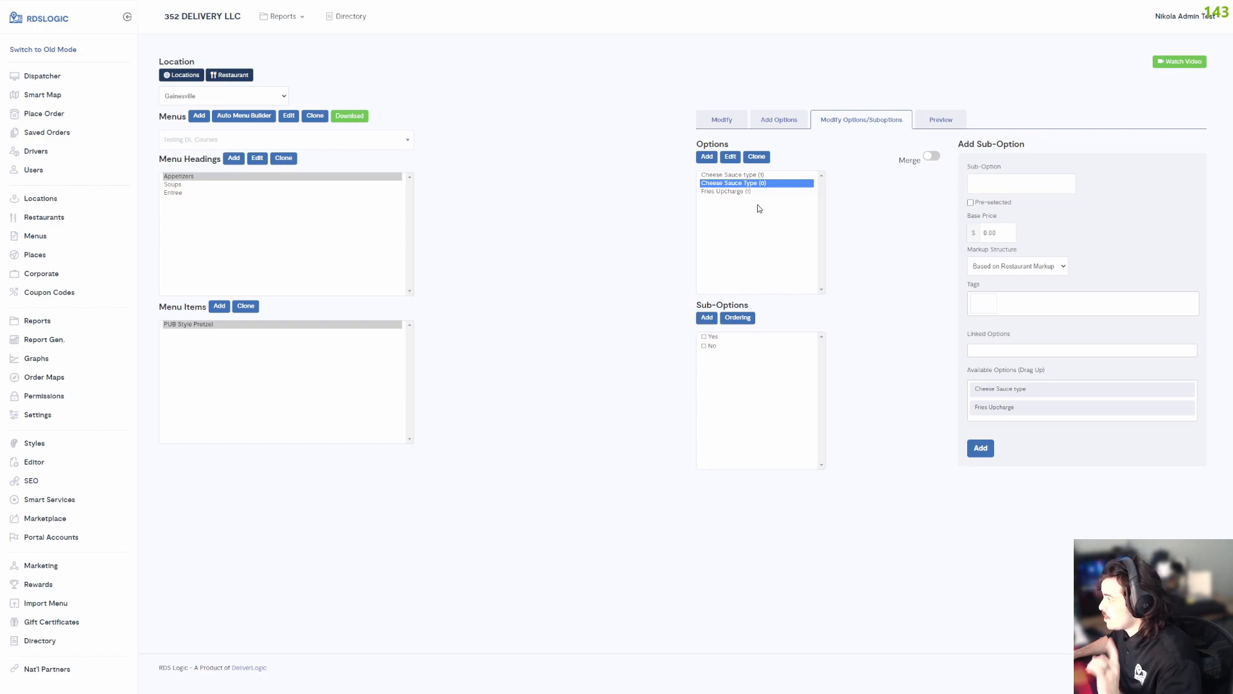
{"action": "left_click", "coordinate": [760, 176]}
{"action": "left_click", "coordinate": [760, 184]}
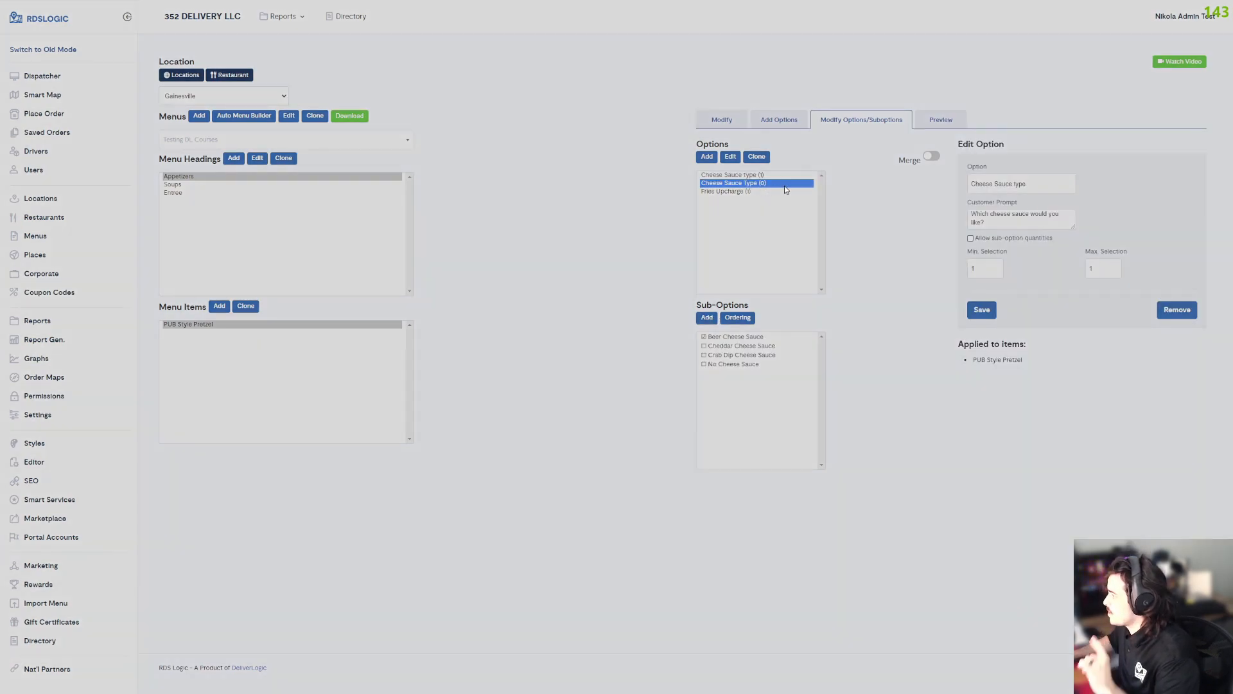
{"action": "left_click", "coordinate": [1035, 185]}
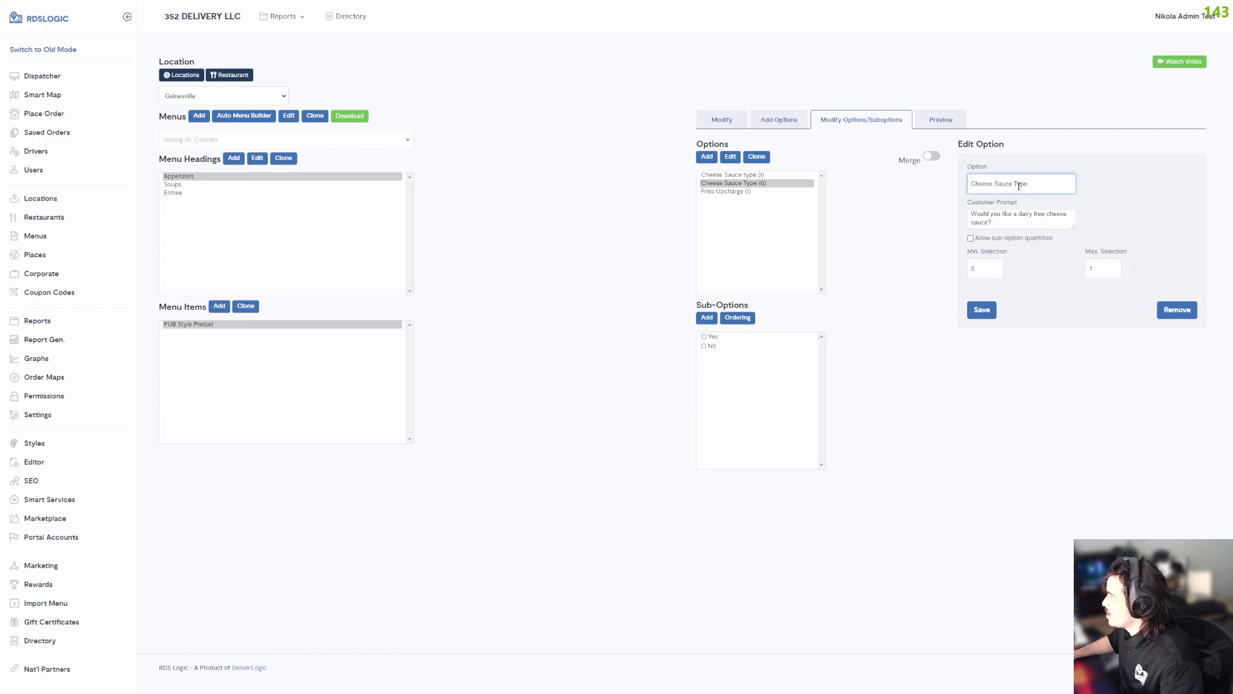
{"action": "type", "text": "(Non-dair"}
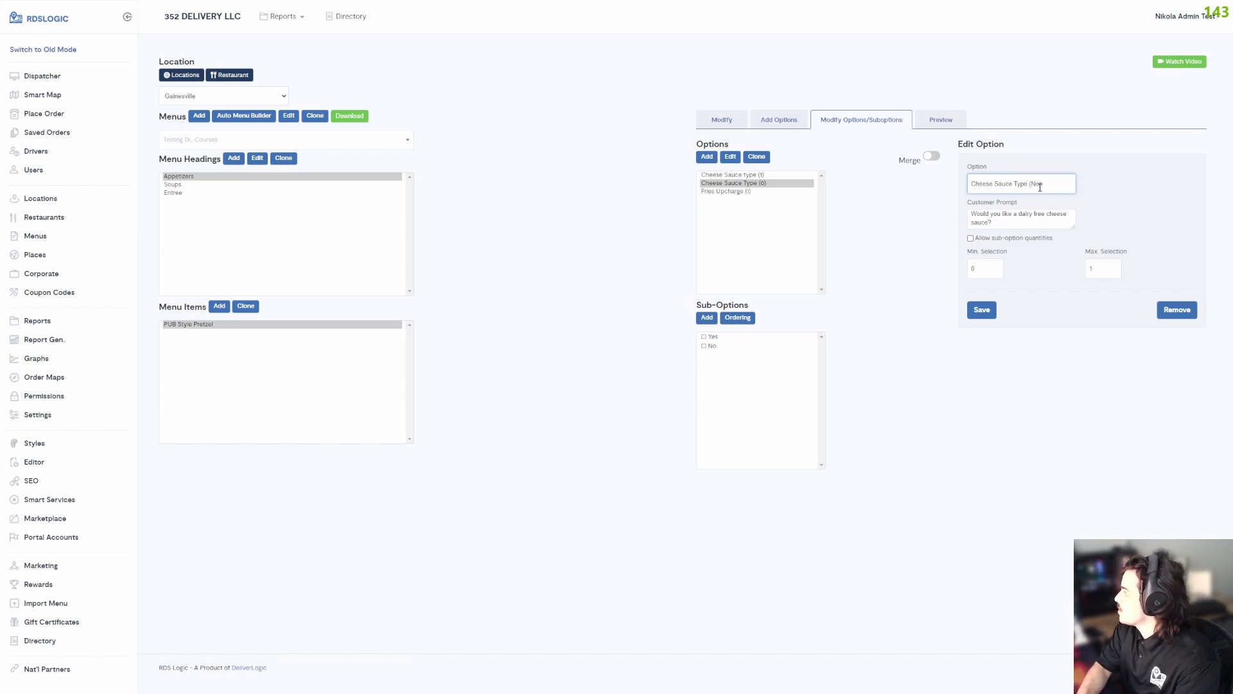
{"action": "key", "text": "BackSpace"}
{"action": "key", "text": "BackSpace"}
{"action": "key", "text": "BackSpace"}
{"action": "key", "text": "BackSpace"}
{"action": "type", "text": "dairy"}
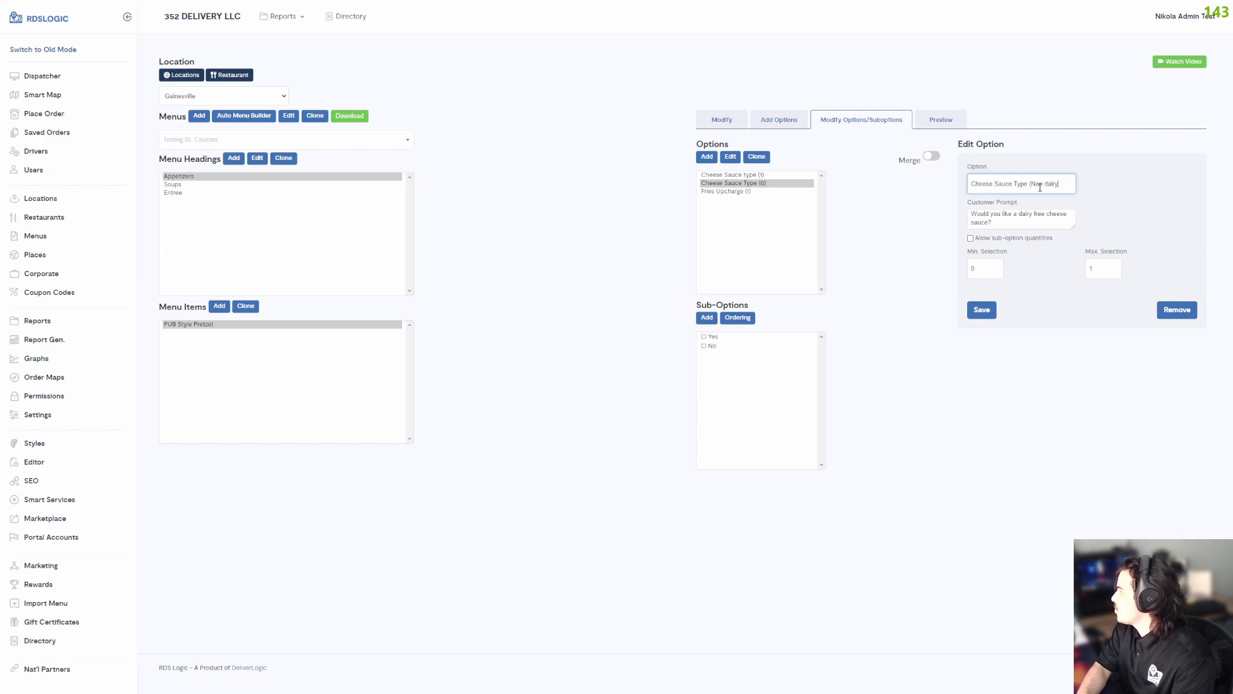
{"action": "type", "text": ")"}
{"action": "left_click", "coordinate": [993, 310]}
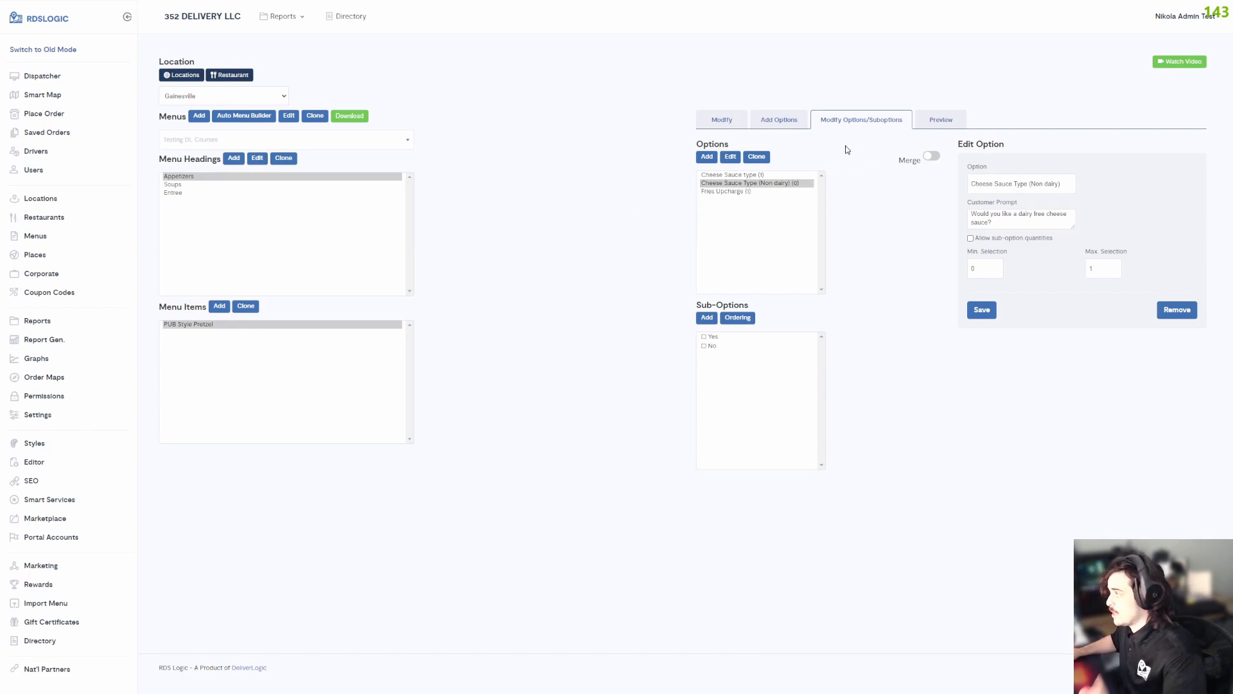
Link the Cheese Sauce Type (Non dairy) option to the Beer Cheese Sauce sub-option of Cheese Sauce type and save.
{"action": "left_click", "coordinate": [763, 174]}
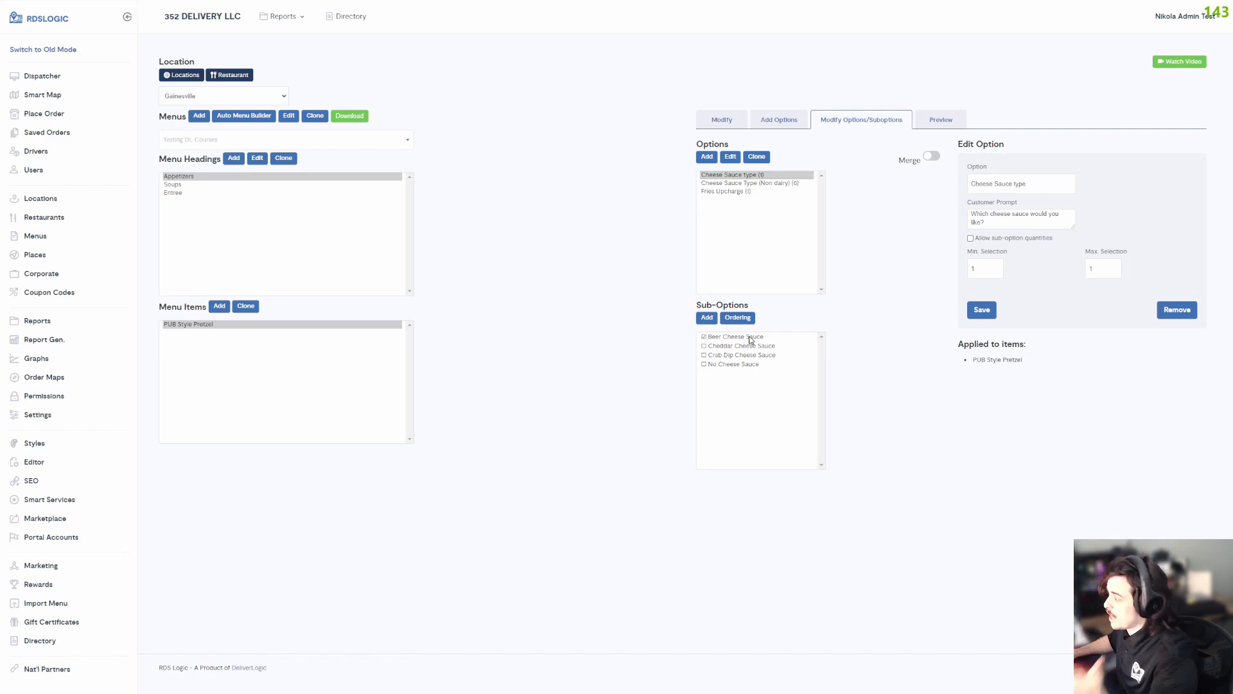
{"action": "left_click", "coordinate": [749, 338]}
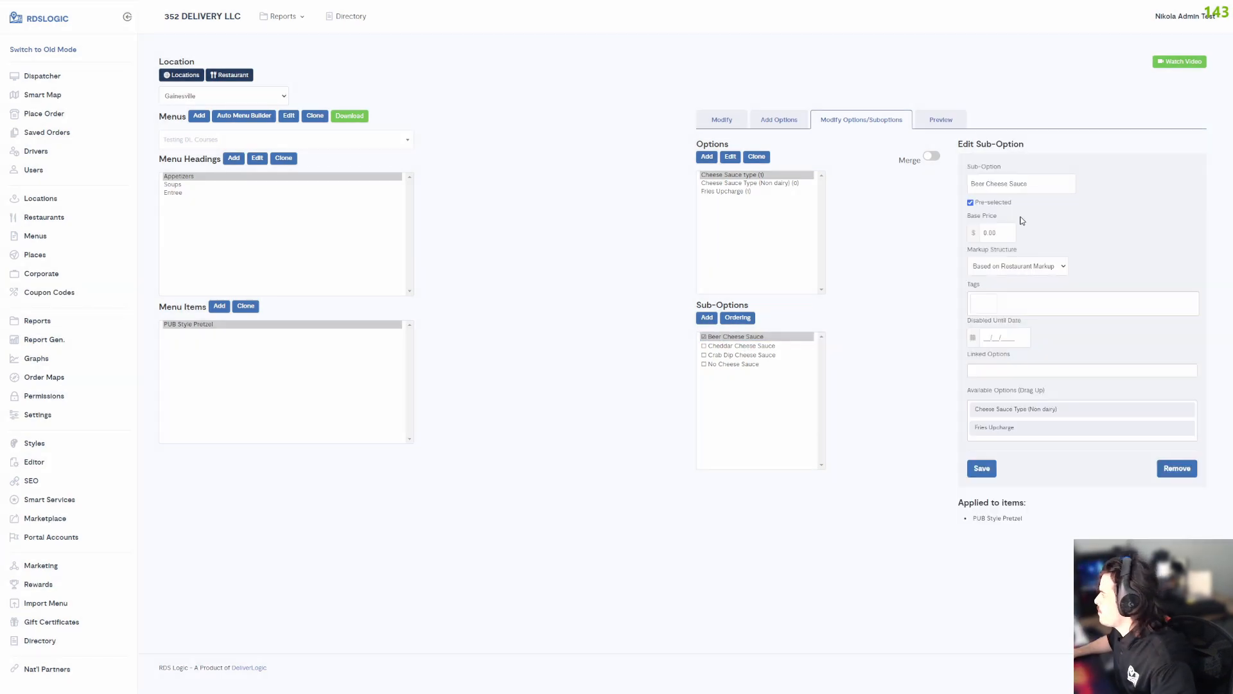
{"action": "left_click_drag", "start_coordinate": [1005, 412], "coordinate": [1006, 376]}
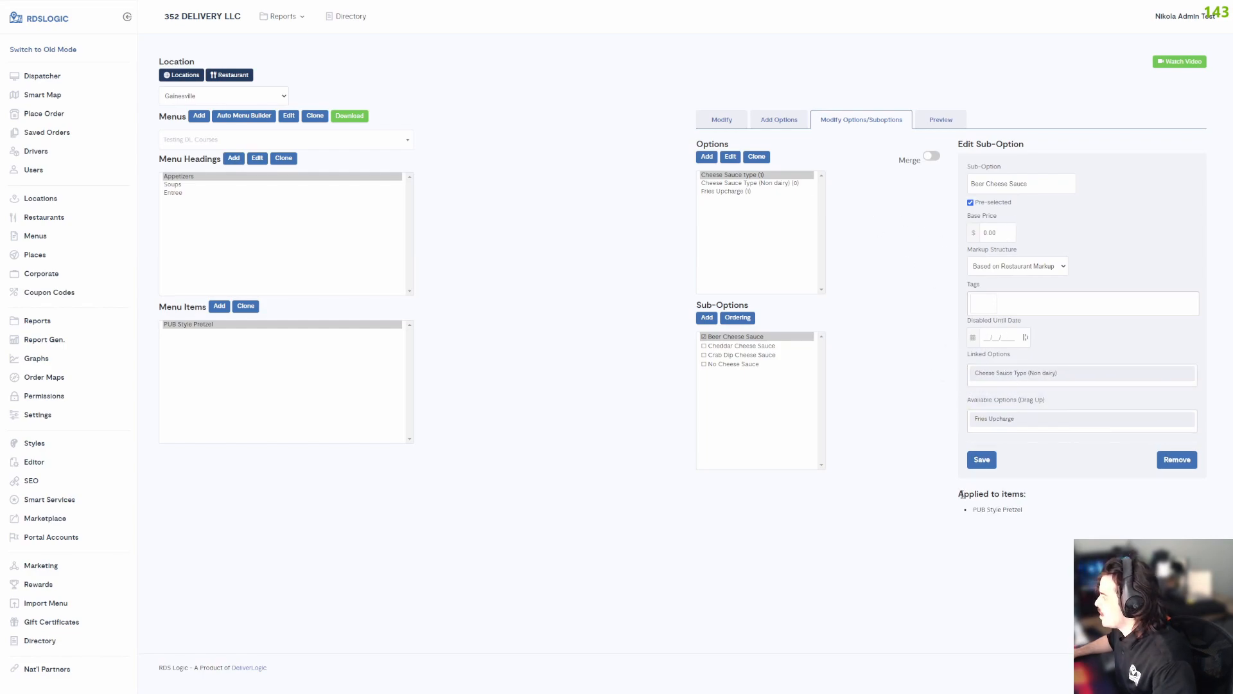
{"action": "left_click", "coordinate": [981, 460]}
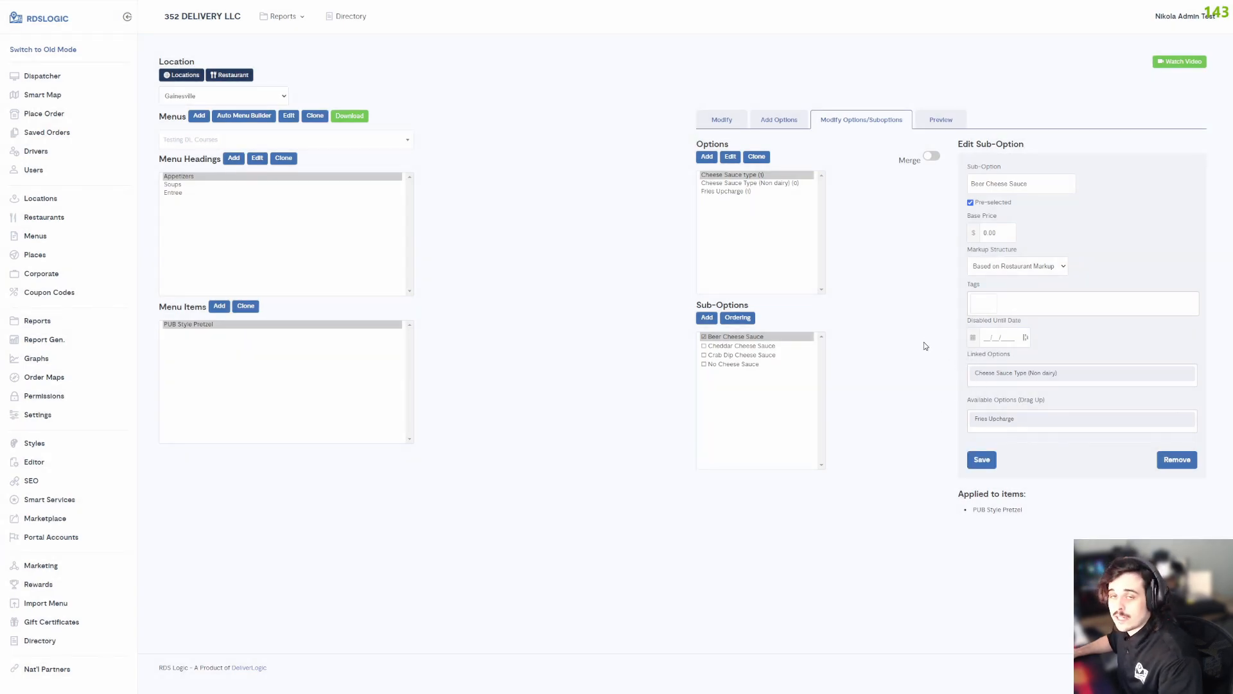
Save PUB Style Pretzel's assigned options with only Cheese Sauce type and Fries Upcharge, leaving the non-dairy option unassigned.
{"action": "left_click", "coordinate": [764, 177]}
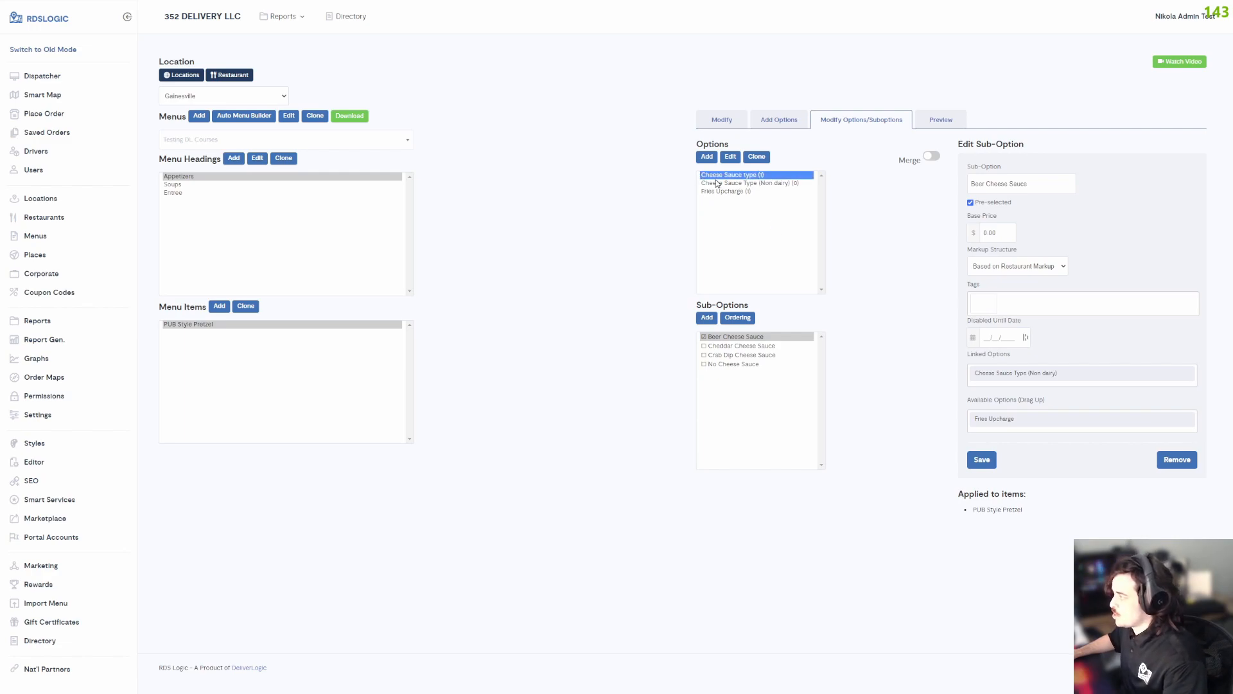
{"action": "left_click", "coordinate": [789, 127]}
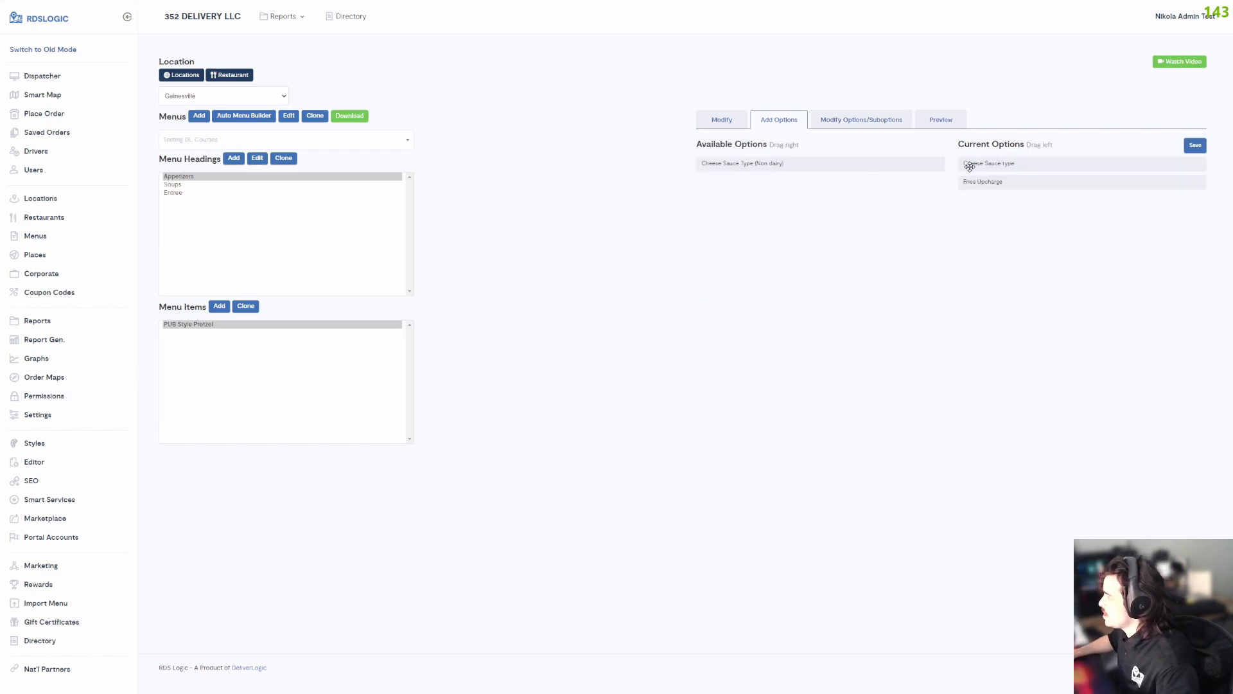
{"action": "left_click_drag", "start_coordinate": [738, 161], "coordinate": [780, 165]}
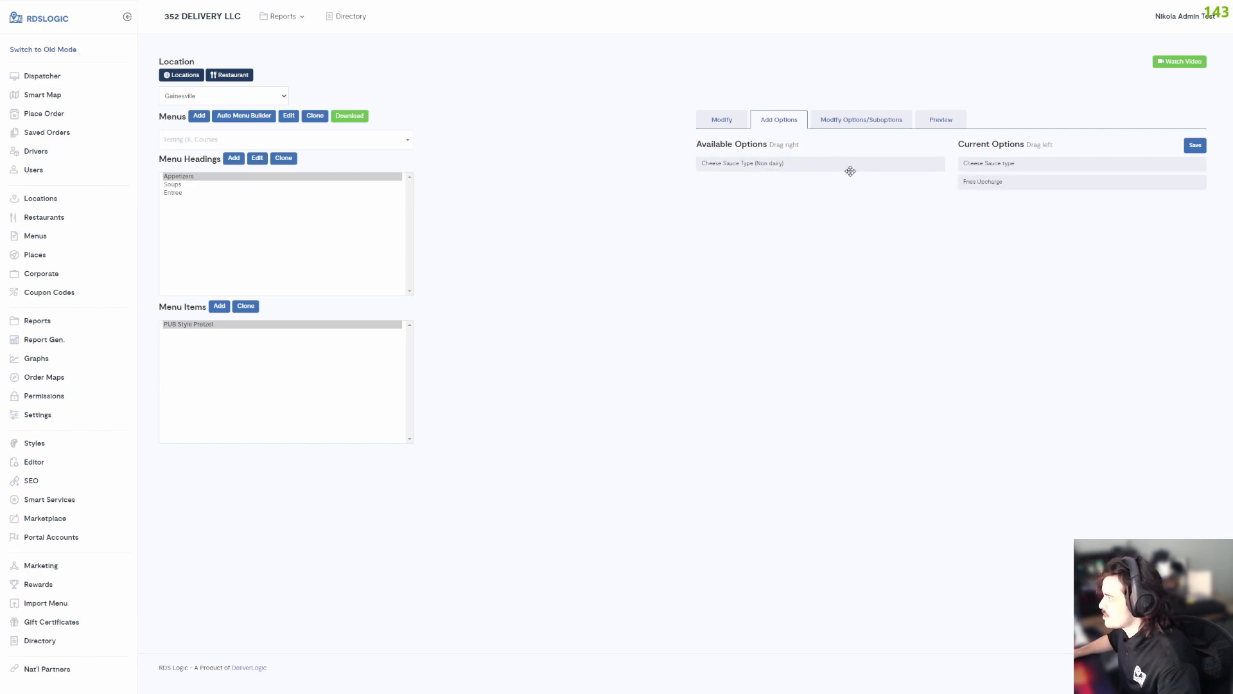
{"action": "left_click", "coordinate": [1195, 145]}
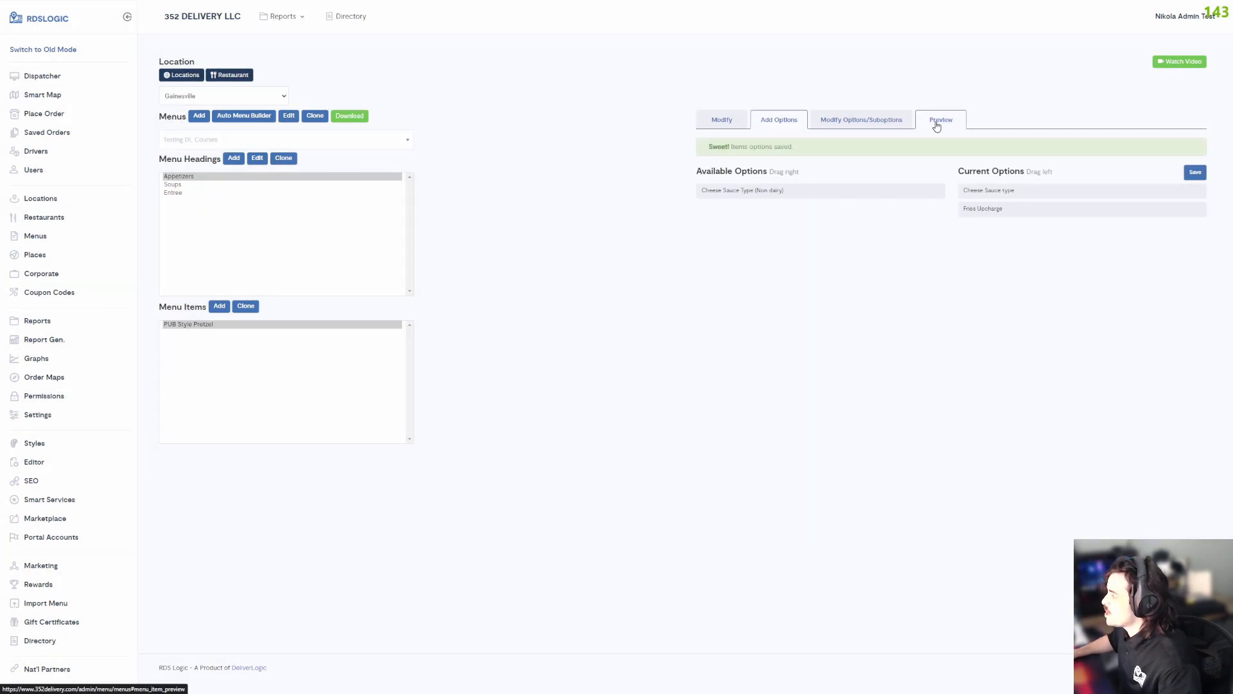
Preview PUB Style Pretzel and examine the linked dairy-free question under Beer Cheese Sauce.
{"action": "left_click", "coordinate": [937, 124]}
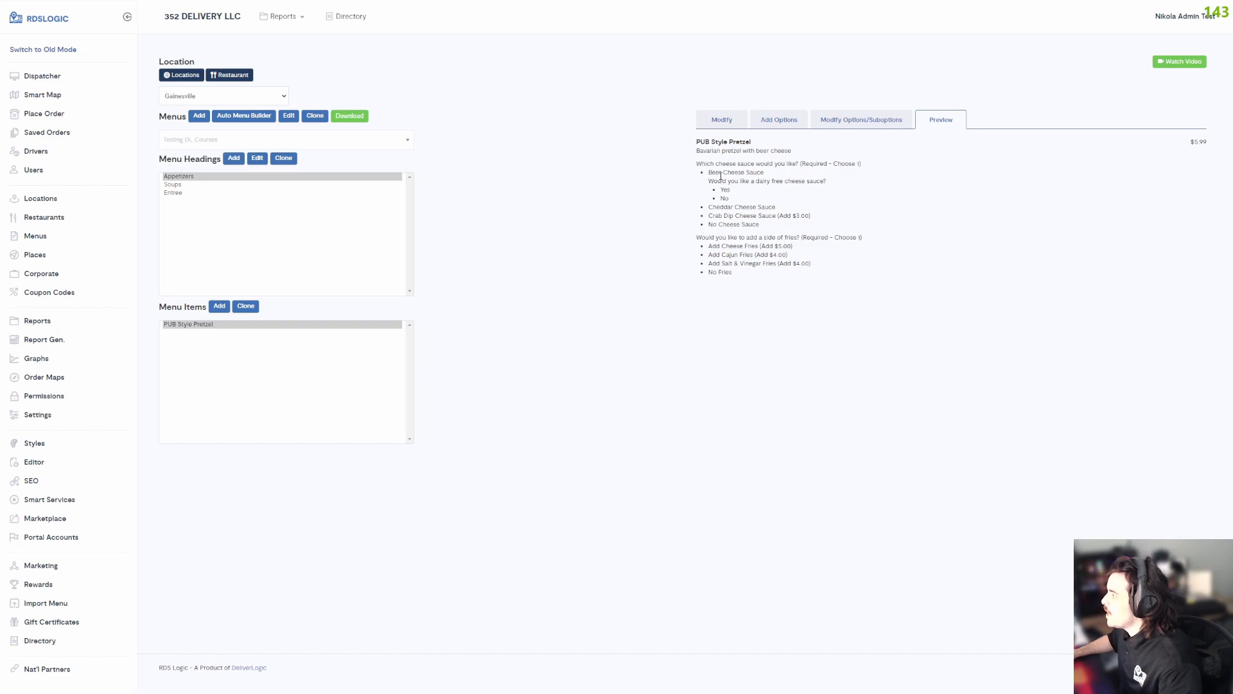
{"action": "left_click_drag", "start_coordinate": [711, 172], "coordinate": [835, 188]}
{"action": "left_click", "coordinate": [770, 175]}
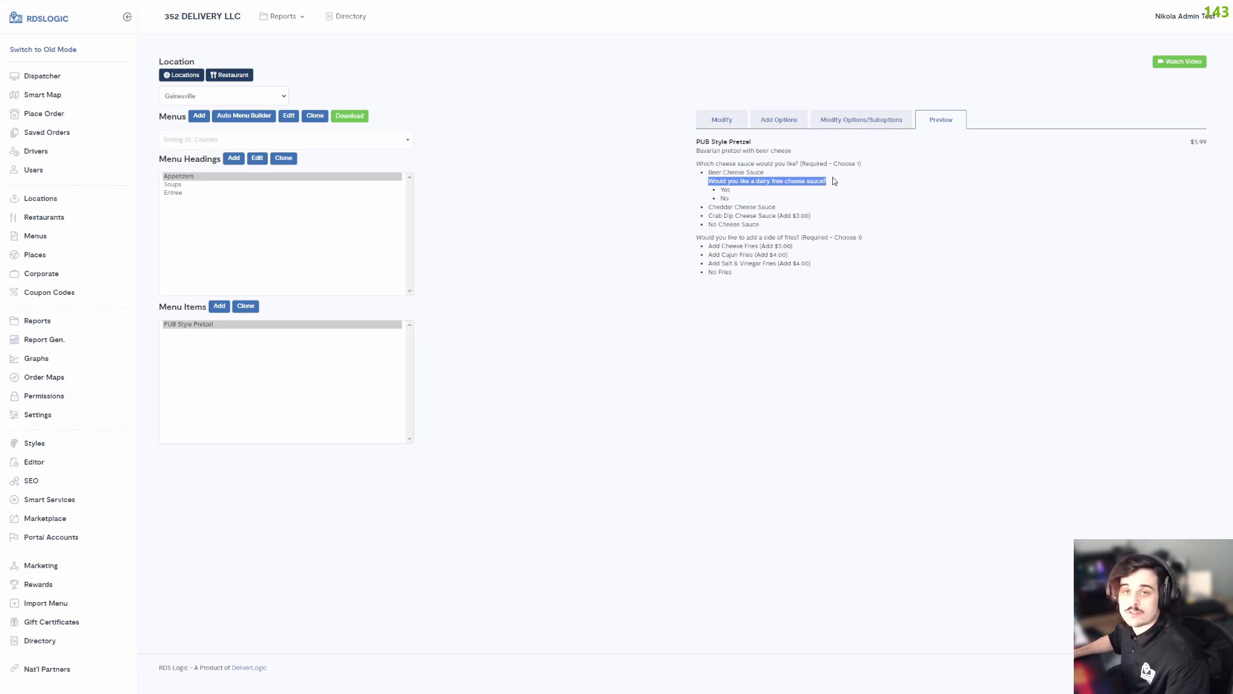
{"action": "left_click", "coordinate": [835, 184]}
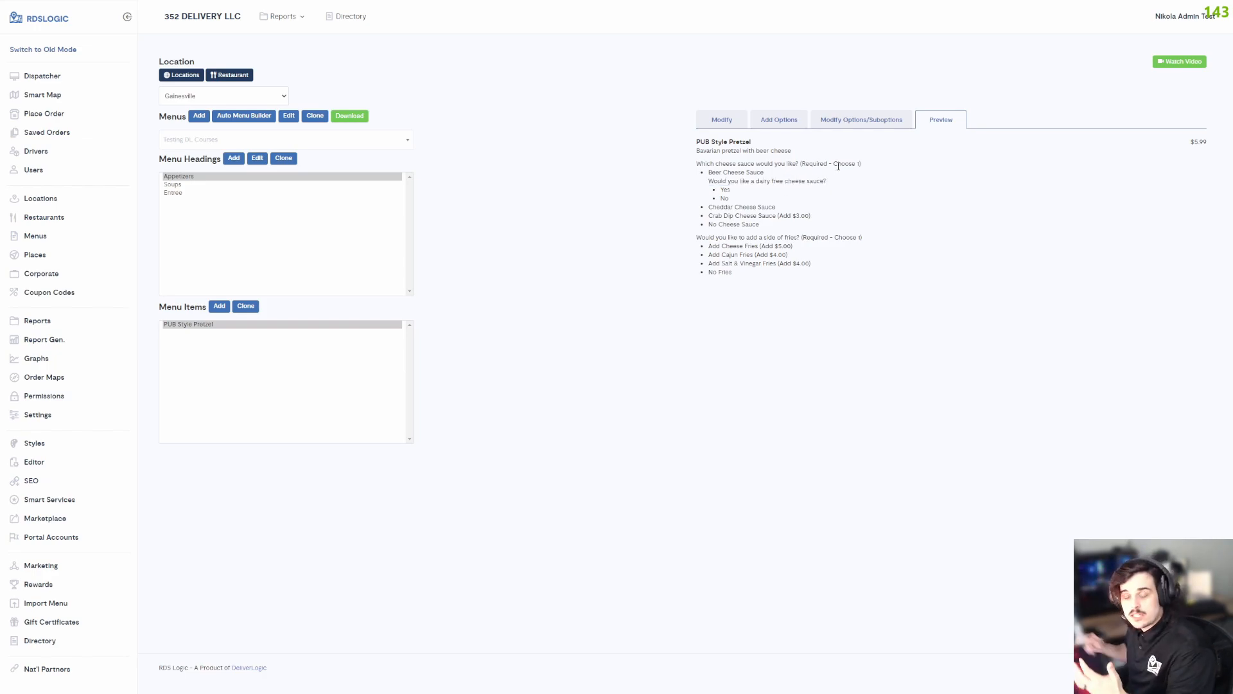